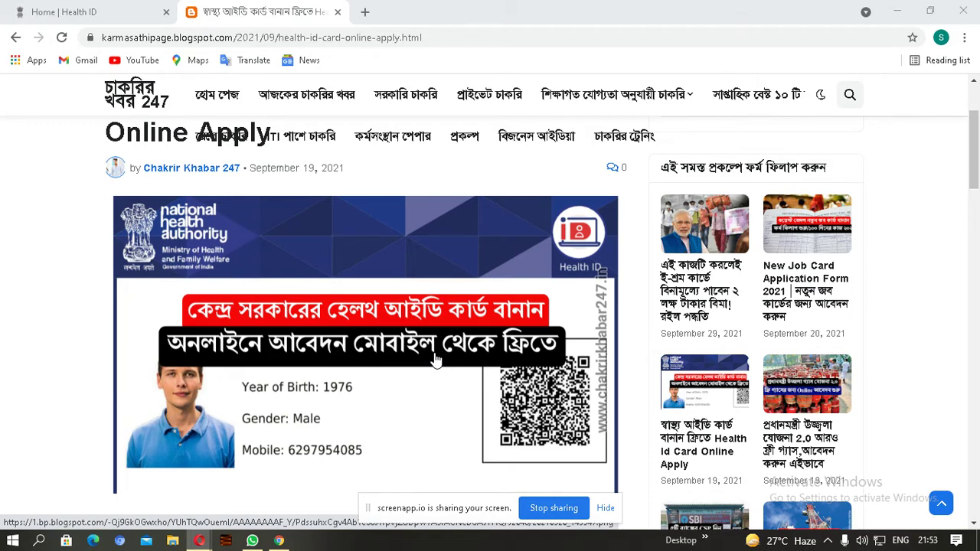
# Step: Leave the Health ID card blog article and switch to the Health ID portal home page
pyautogui.scroll(-1, 408, 383)
pyautogui.scroll(1, 437, 337)
pyautogui.click(92, 13)
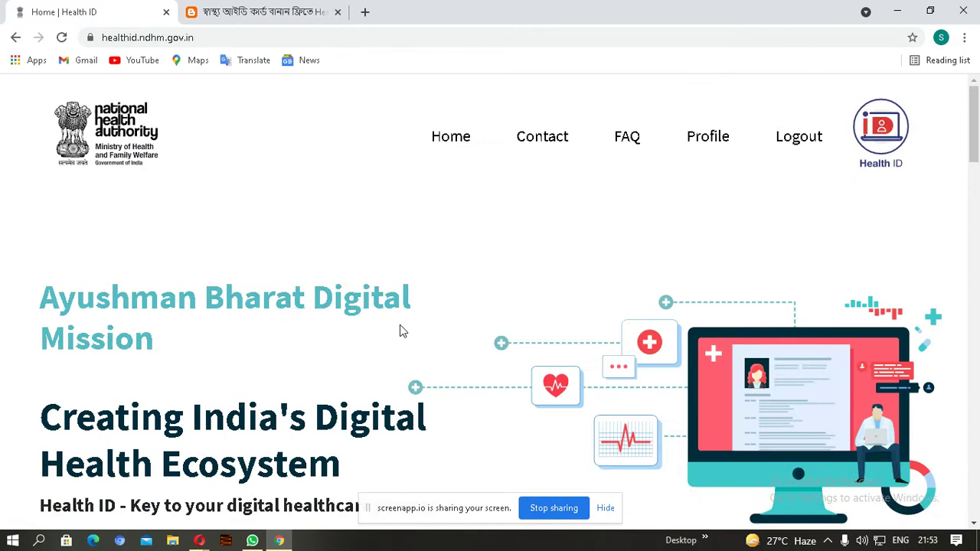
# Step: Start creating a new Health ID and scroll to the 'Generate your Health ID' options
pyautogui.scroll(-2, 404, 331)
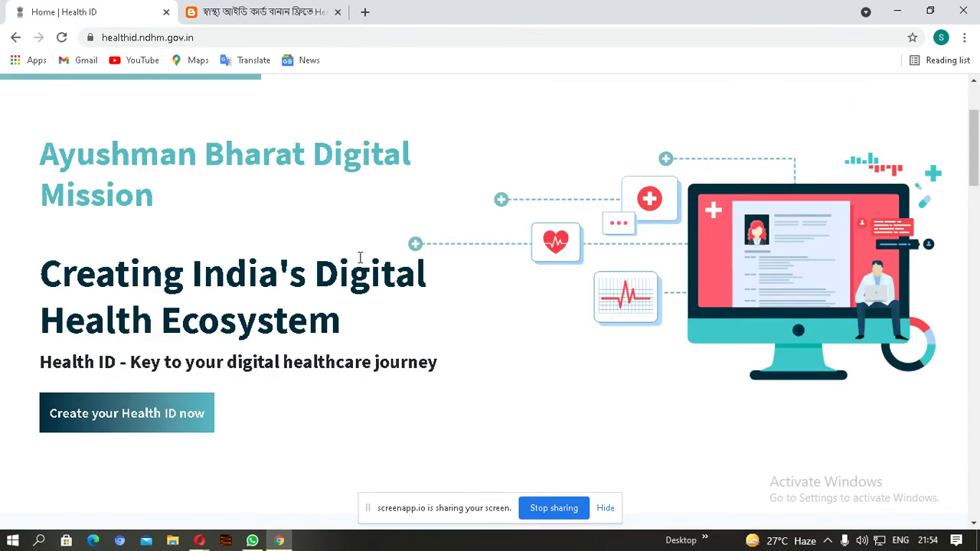
pyautogui.scroll(1, 500, 405)
pyautogui.scroll(-2, 396, 359)
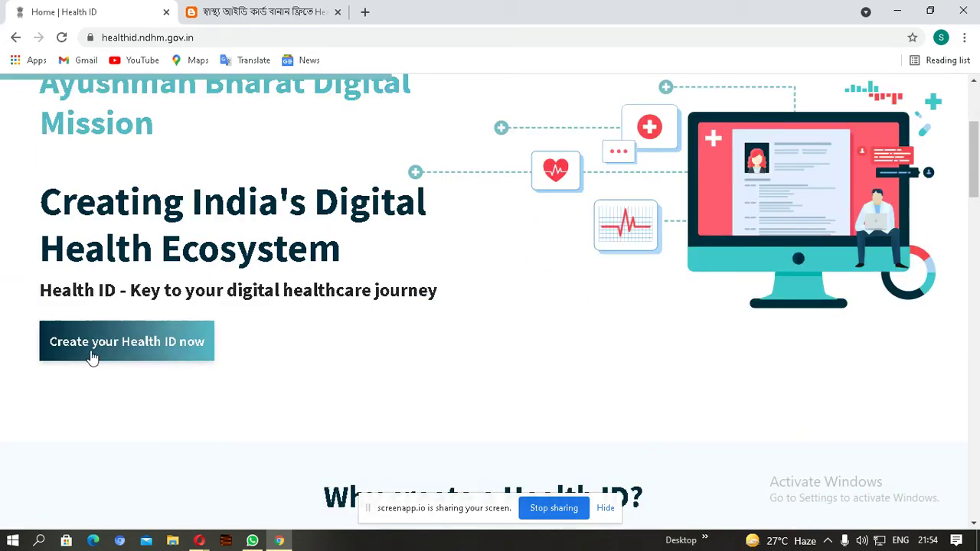
pyautogui.click(160, 350)
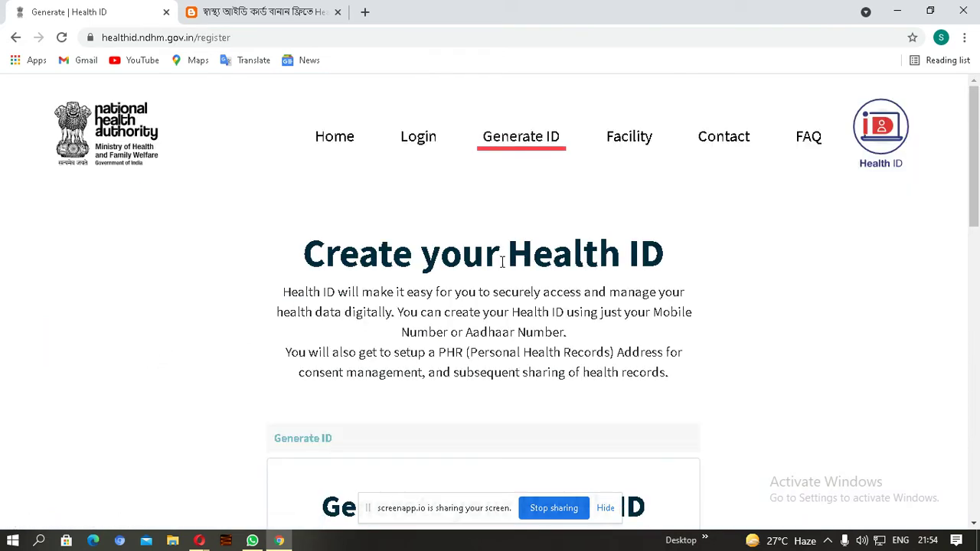
pyautogui.scroll(-3, 501, 262)
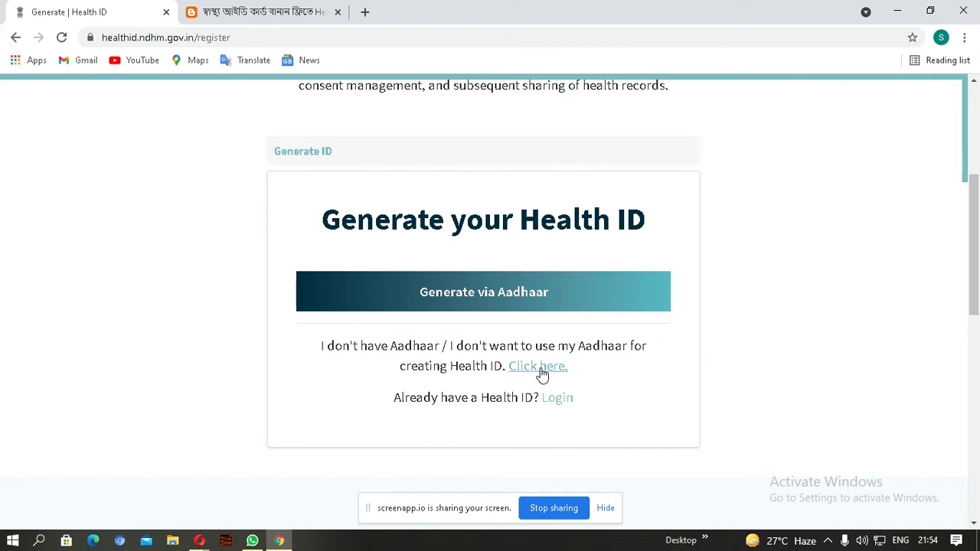
# Step: Choose registration without Aadhaar via mobile, enter the mobile number, and tick the consent declaration
pyautogui.click(540, 368)
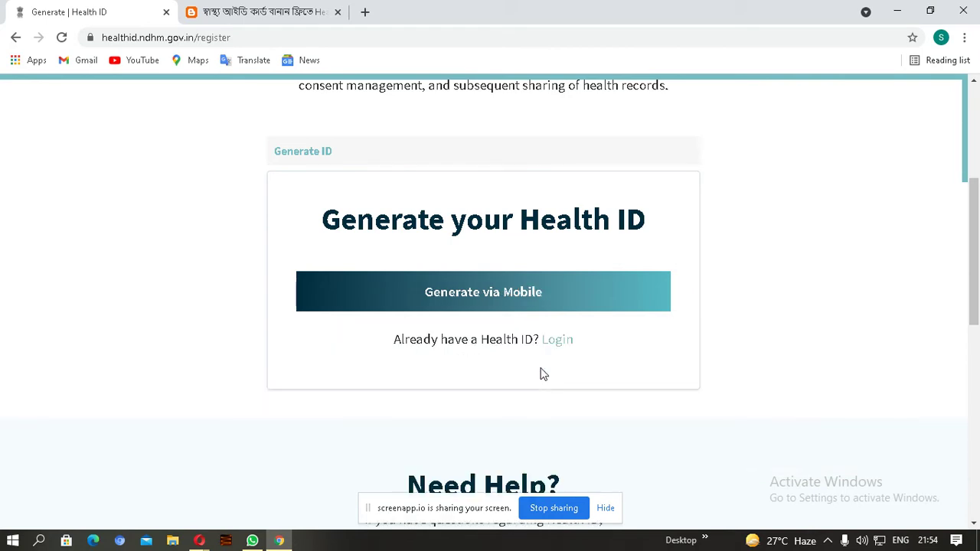
pyautogui.click(496, 293)
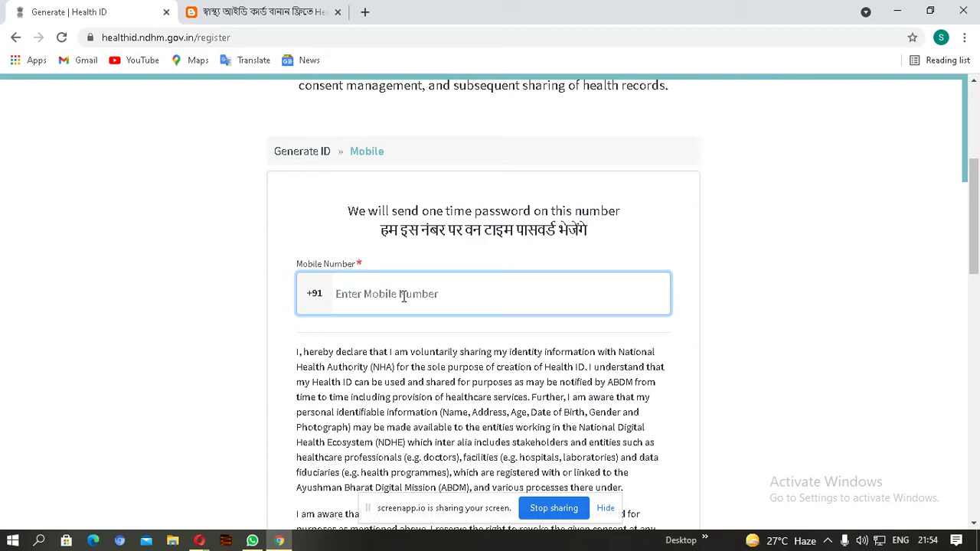
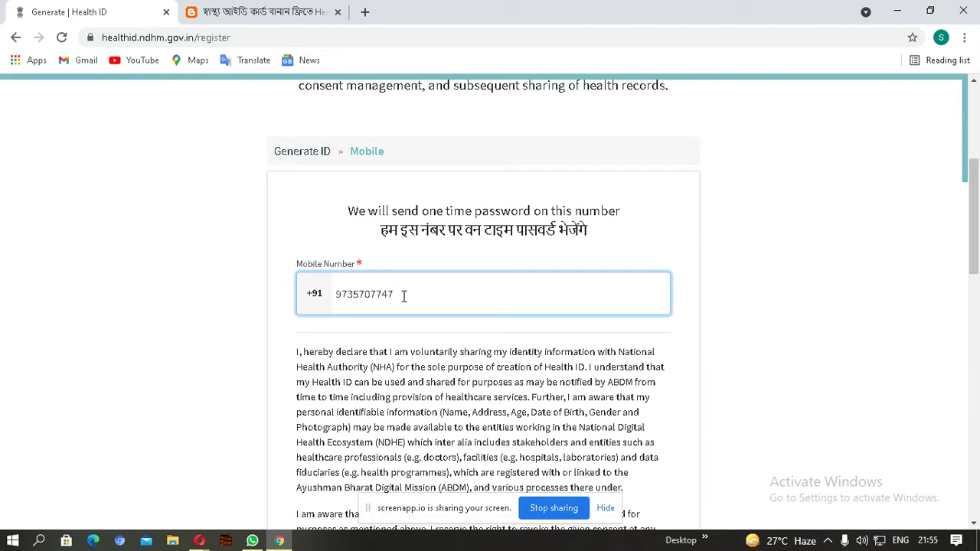
pyautogui.scroll(-1, 505, 299)
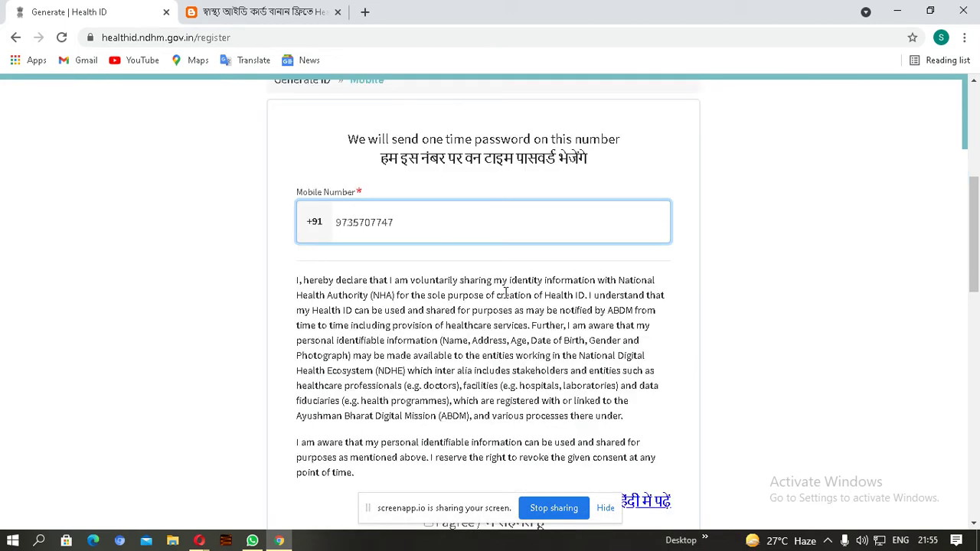
pyautogui.scroll(-3, 546, 358)
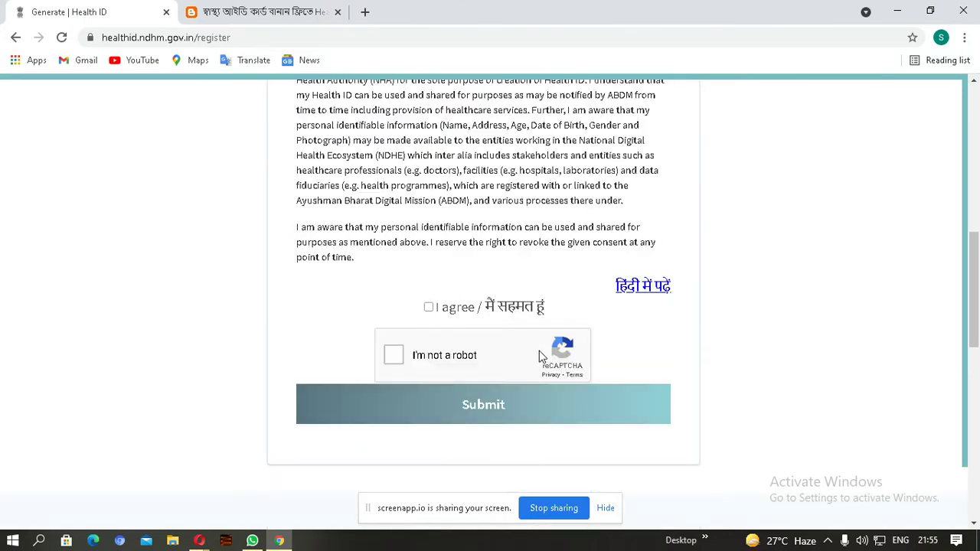
pyautogui.click(429, 307)
# Step: Start the reCAPTCHA check and verify the fire hydrant images, including newly appeared ones
pyautogui.click(397, 359)
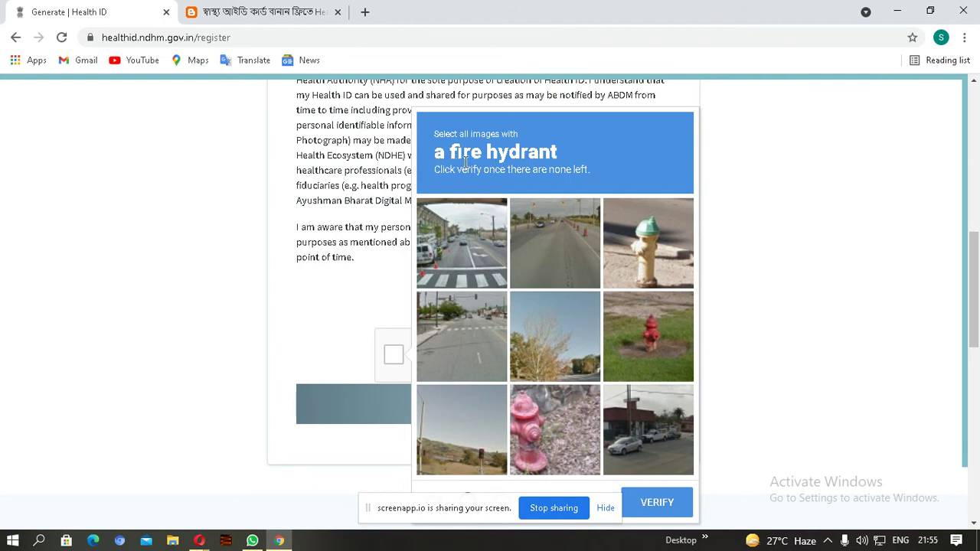
pyautogui.click(632, 259)
pyautogui.click(635, 335)
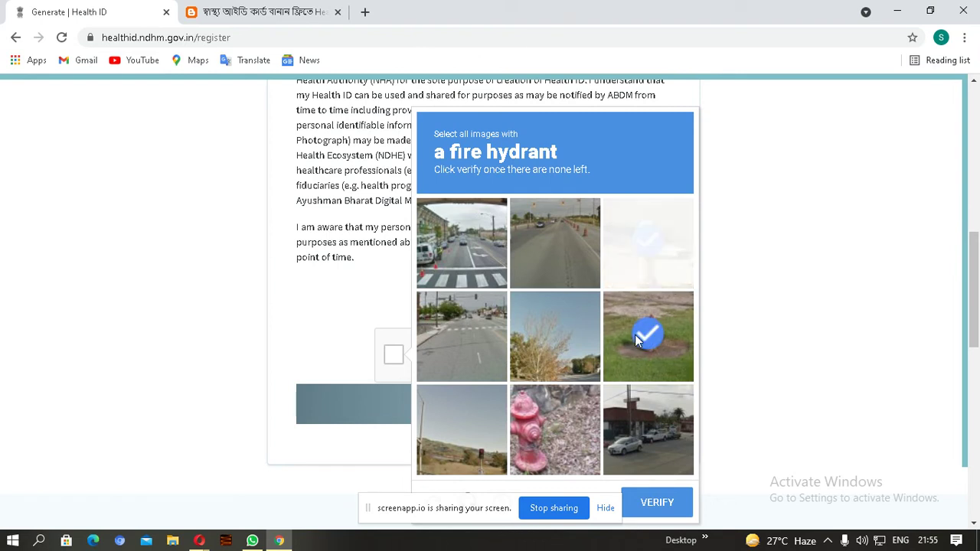
pyautogui.click(534, 411)
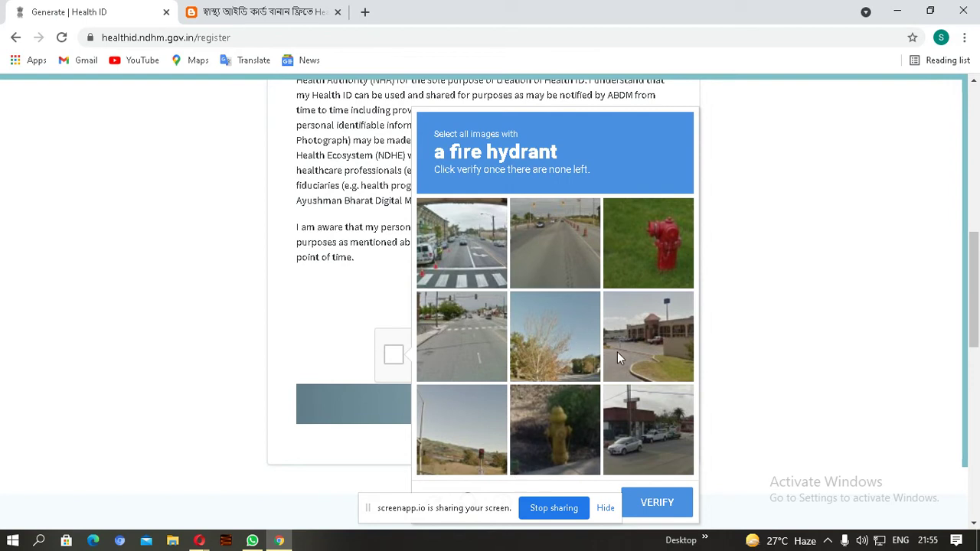
pyautogui.click(568, 446)
pyautogui.click(644, 271)
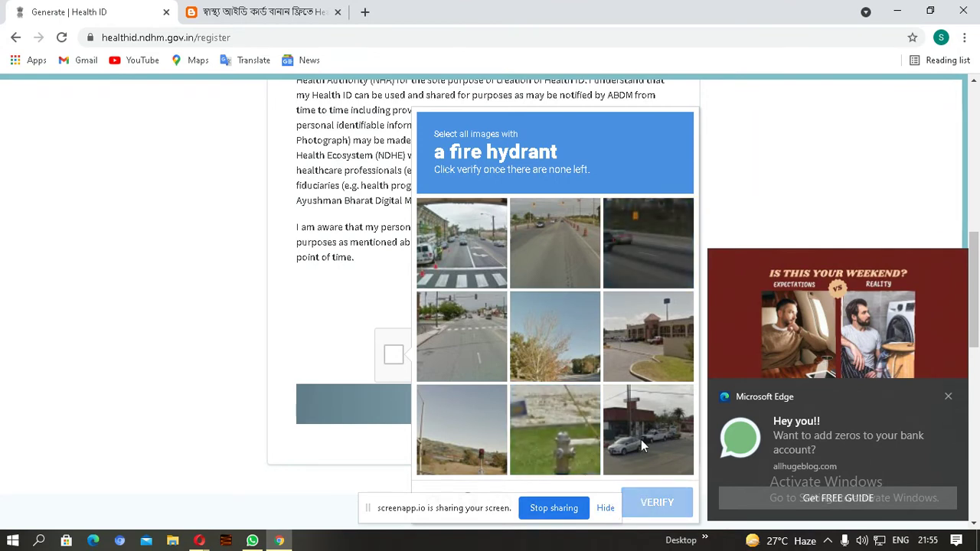
pyautogui.click(639, 500)
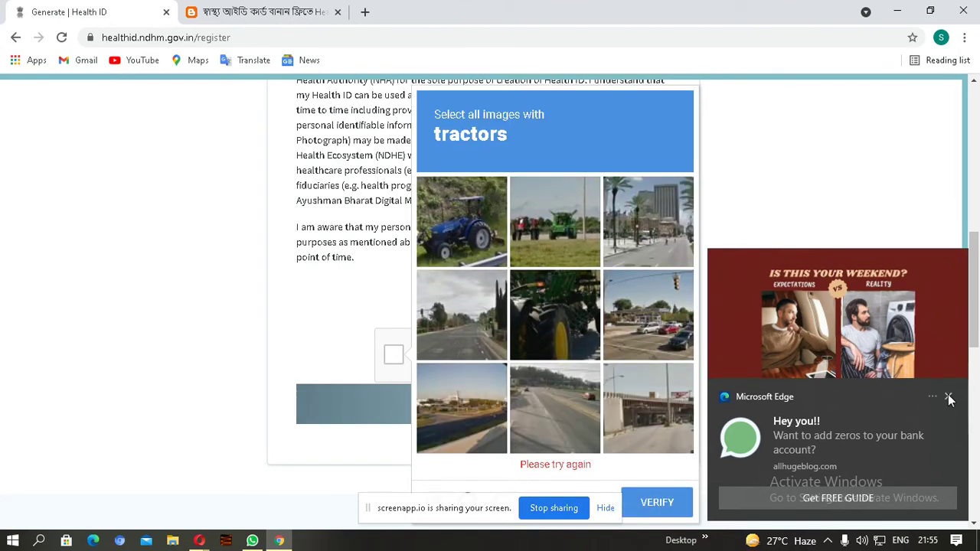
pyautogui.click(950, 399)
pyautogui.scroll(-1, 664, 366)
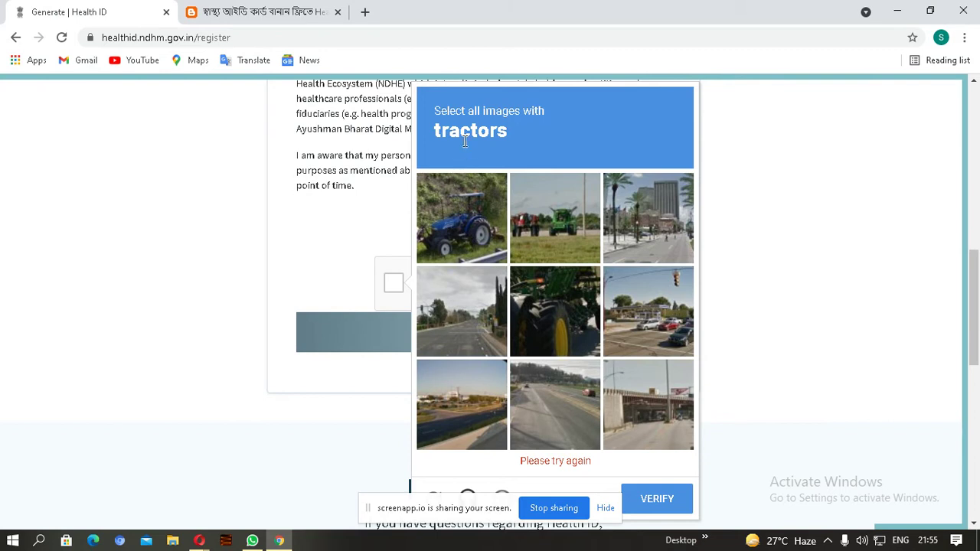
# Step: Verify the three tractor images and submit the mobile number to request an OTP
pyautogui.click(464, 246)
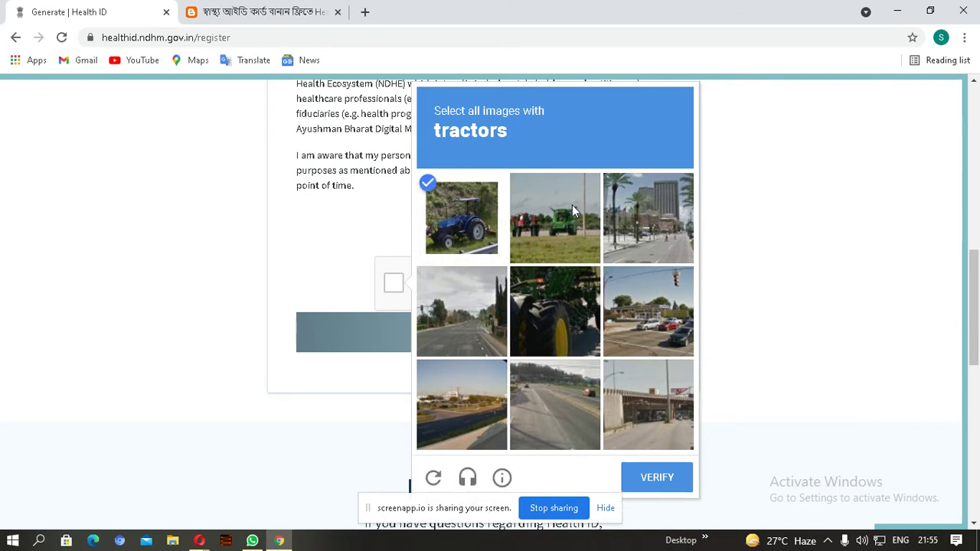
pyautogui.click(554, 227)
pyautogui.click(555, 320)
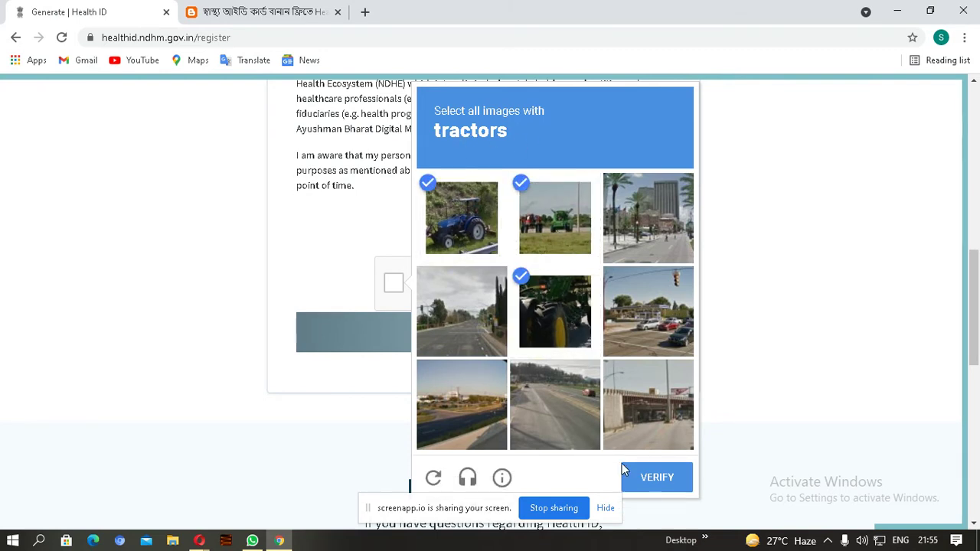
pyautogui.click(652, 478)
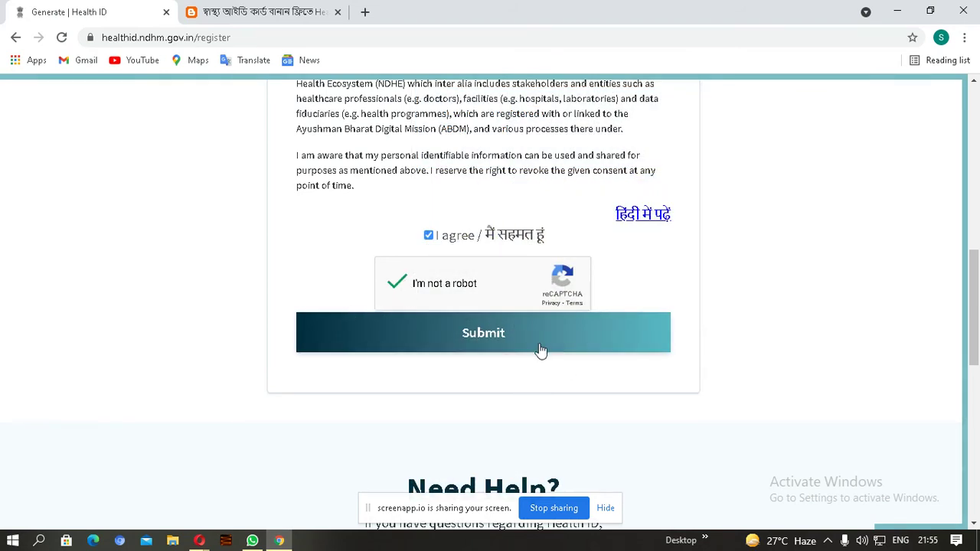
pyautogui.click(521, 346)
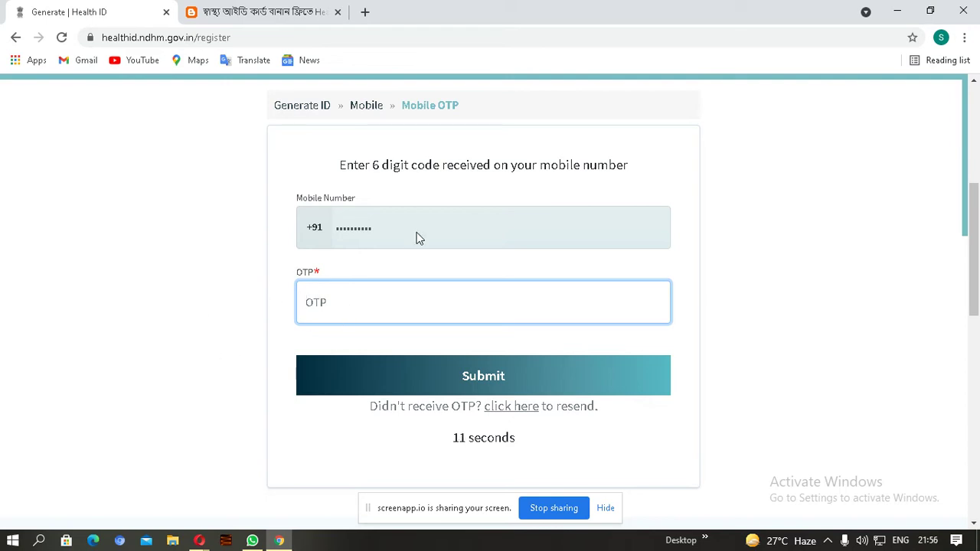
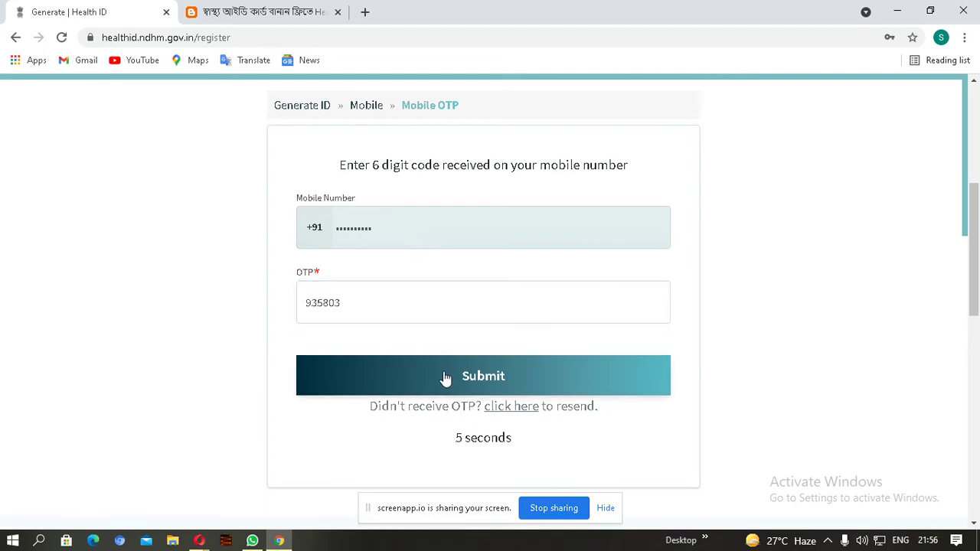
# Step: Enter the received 6-digit OTP and submit it to reach the details form
pyautogui.click(447, 376)
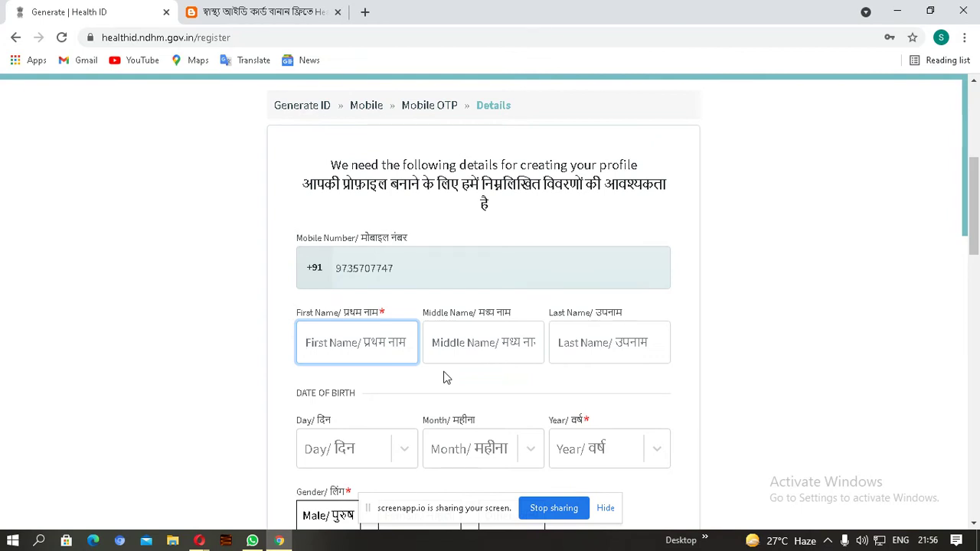
# Step: Fill the First Name and Last Name fields from the browser's saved suggestions
pyautogui.scroll(-2, 484, 317)
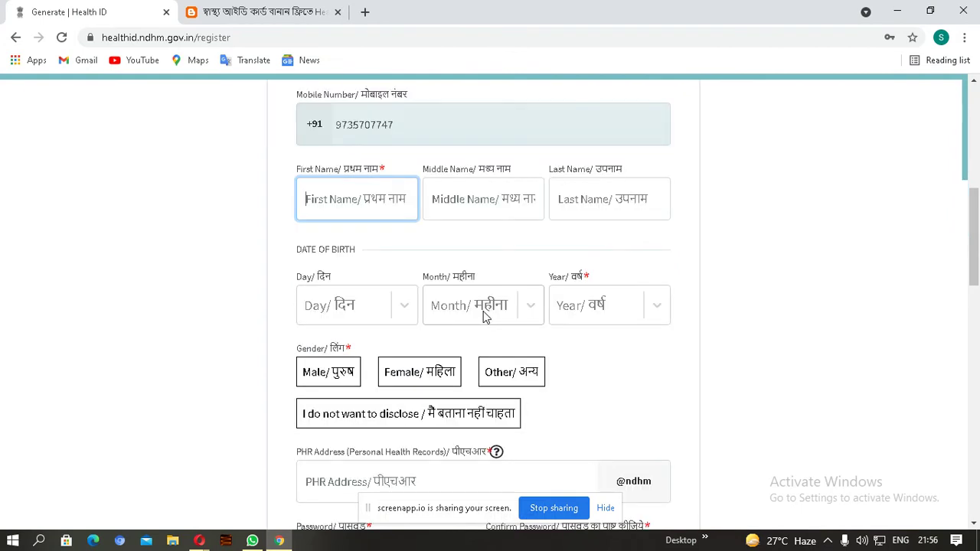
pyautogui.scroll(2, 485, 318)
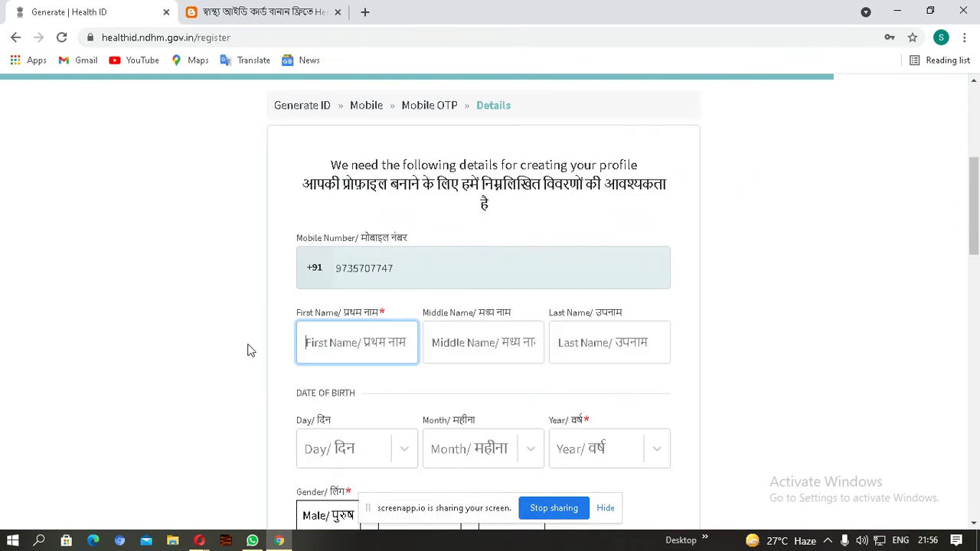
pyautogui.click(321, 344)
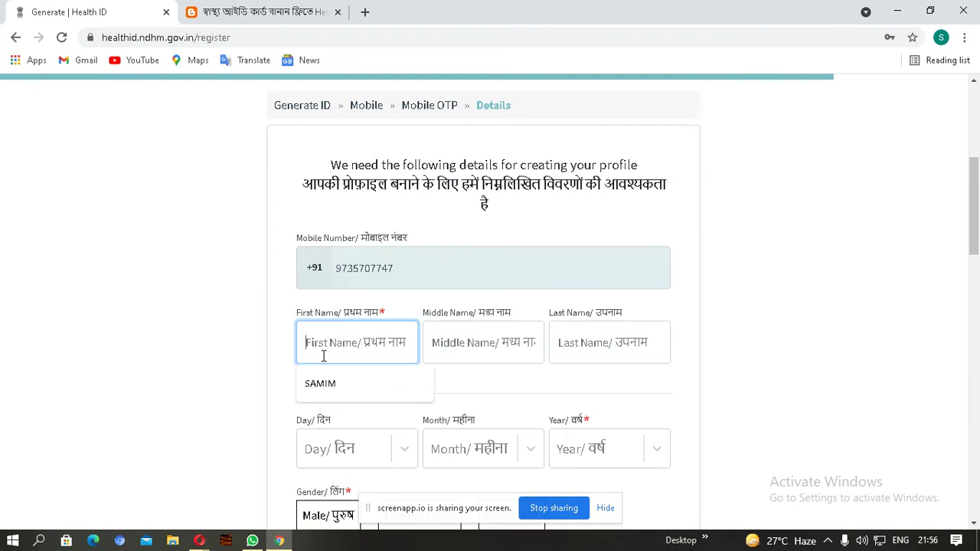
pyautogui.click(340, 383)
pyautogui.click(589, 344)
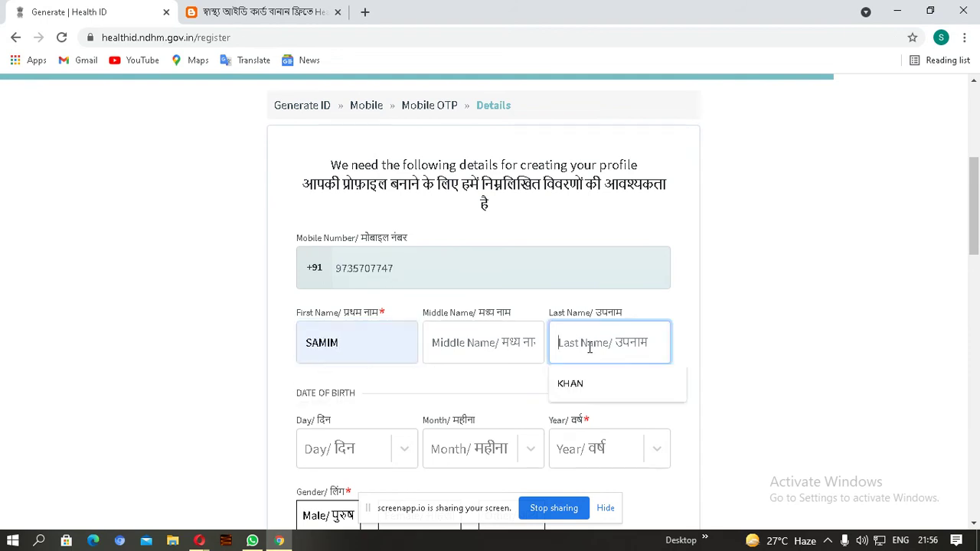
pyautogui.click(590, 384)
pyautogui.click(589, 384)
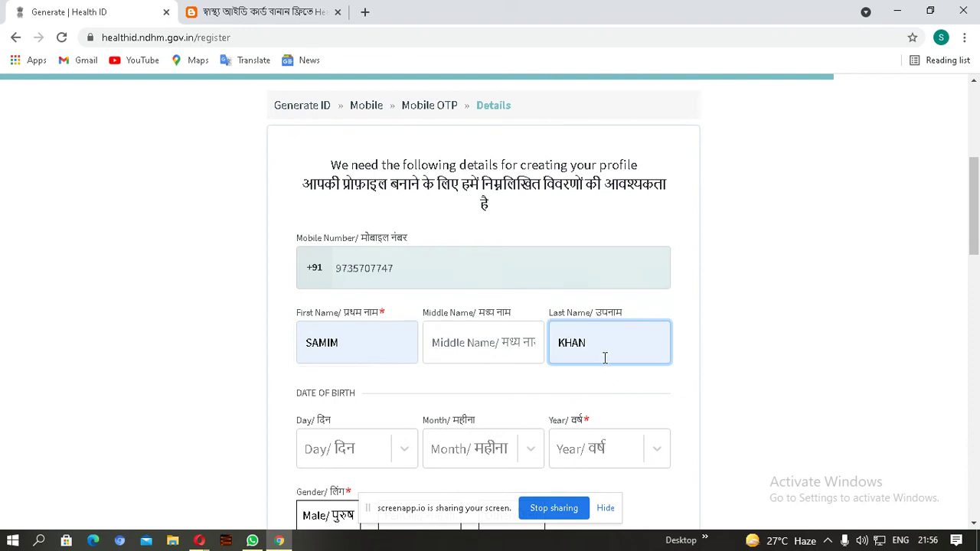
# Step: Set the birth date to 4 April 1902 and choose Female as gender
pyautogui.scroll(-1, 587, 340)
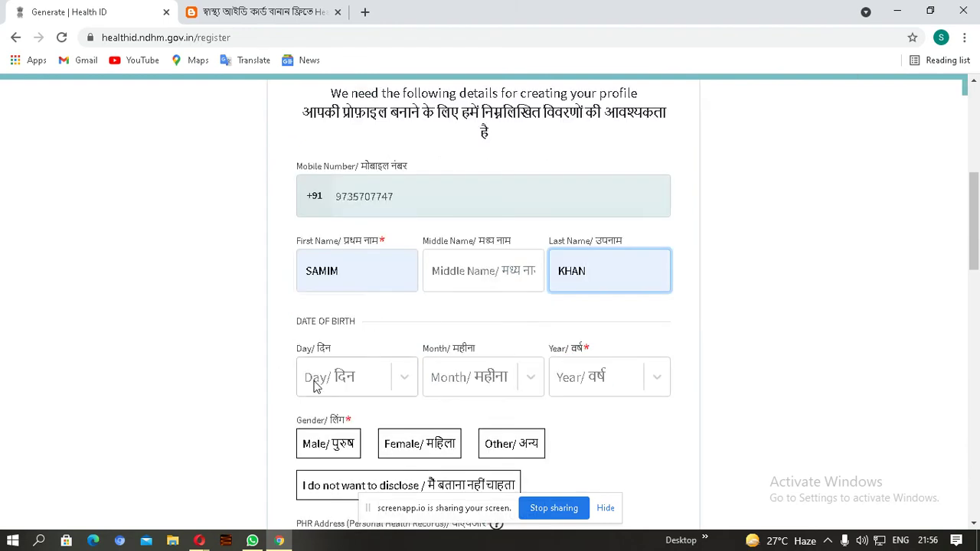
pyautogui.click(356, 376)
pyautogui.click(352, 423)
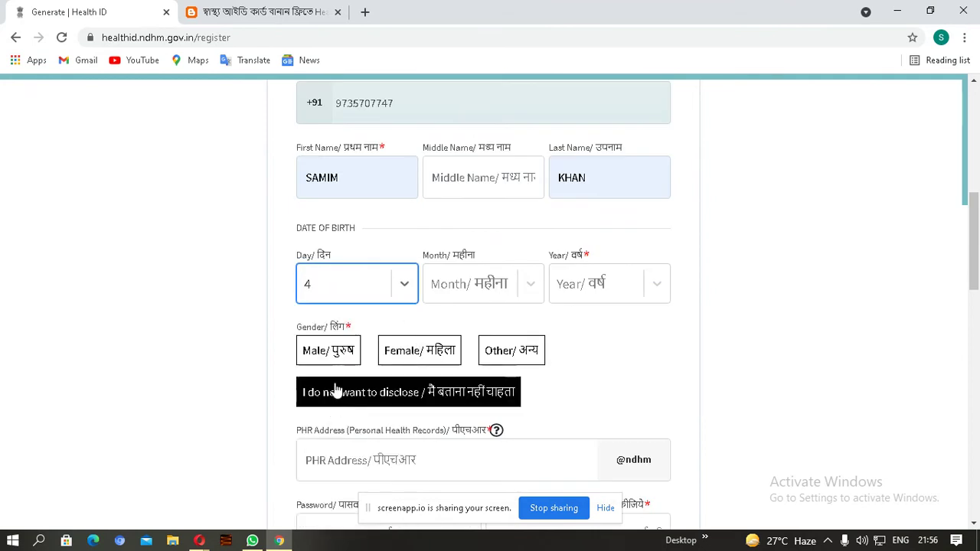
pyautogui.click(490, 291)
pyautogui.click(475, 422)
pyautogui.click(623, 287)
pyautogui.click(580, 389)
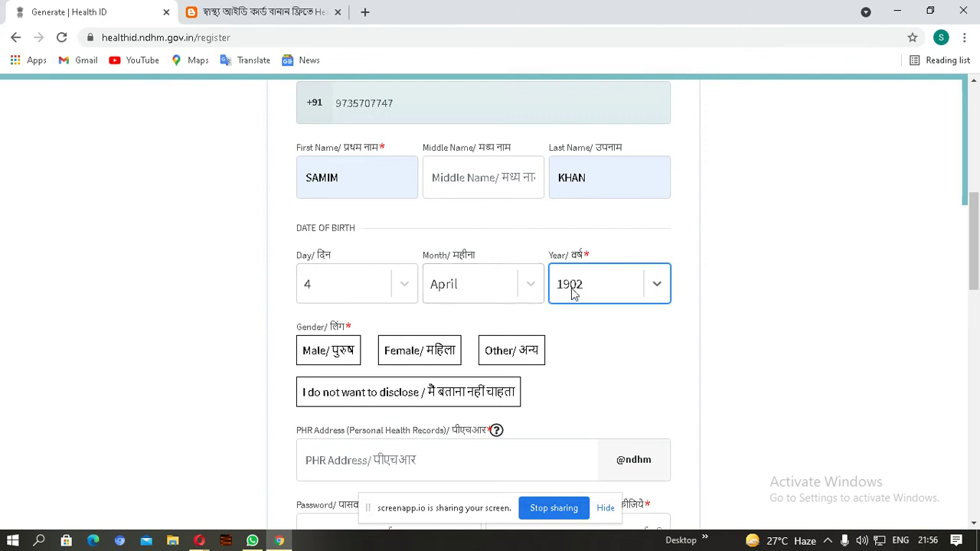
pyautogui.click(439, 345)
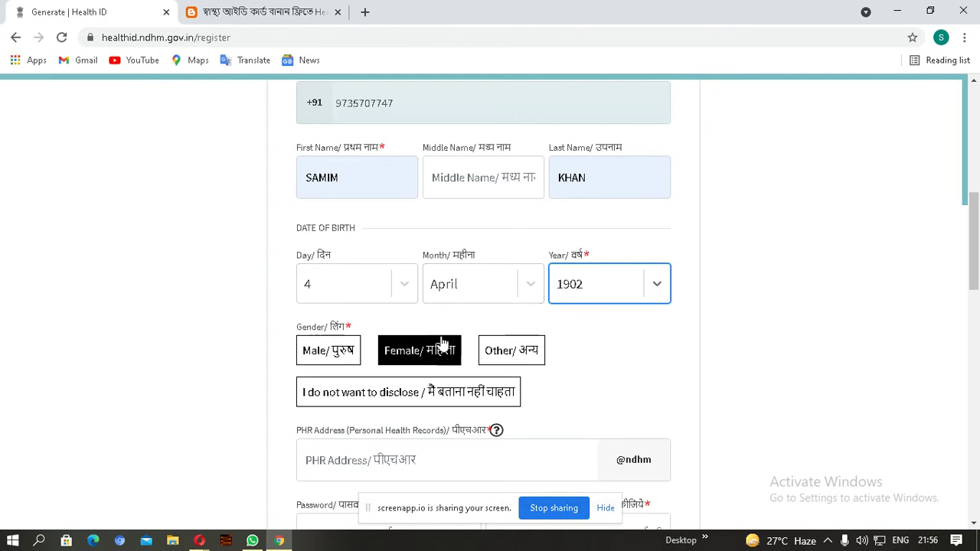
pyautogui.scroll(1, 431, 344)
pyautogui.scroll(-2, 411, 350)
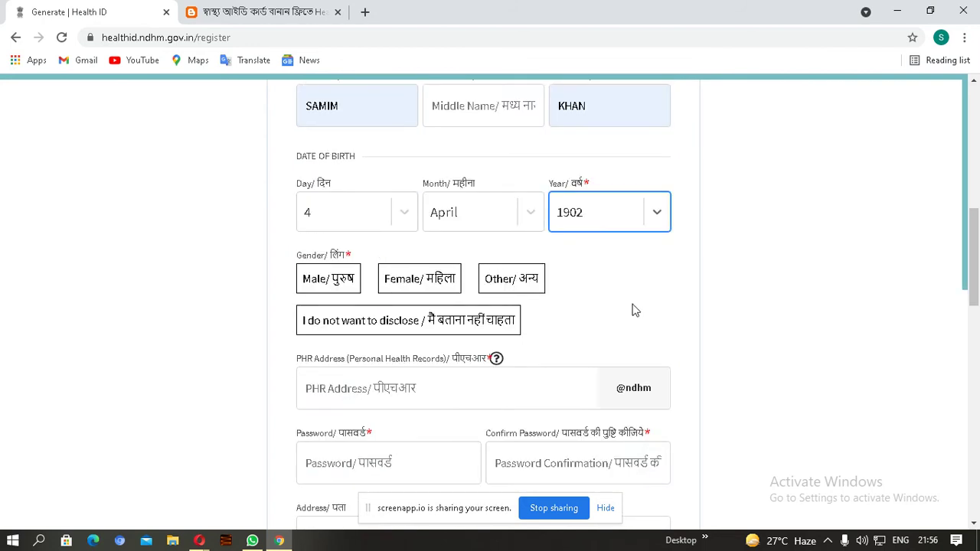
pyautogui.click(343, 286)
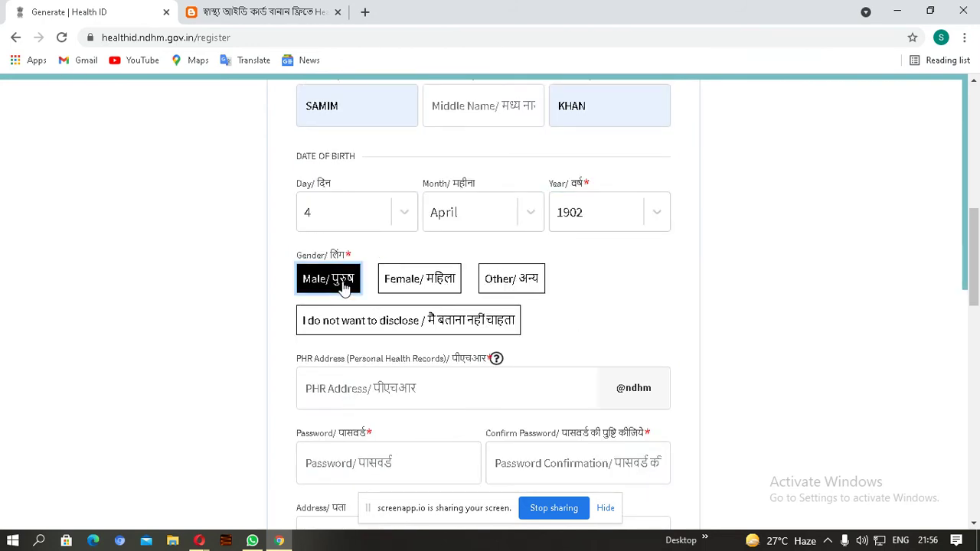
pyautogui.click(424, 283)
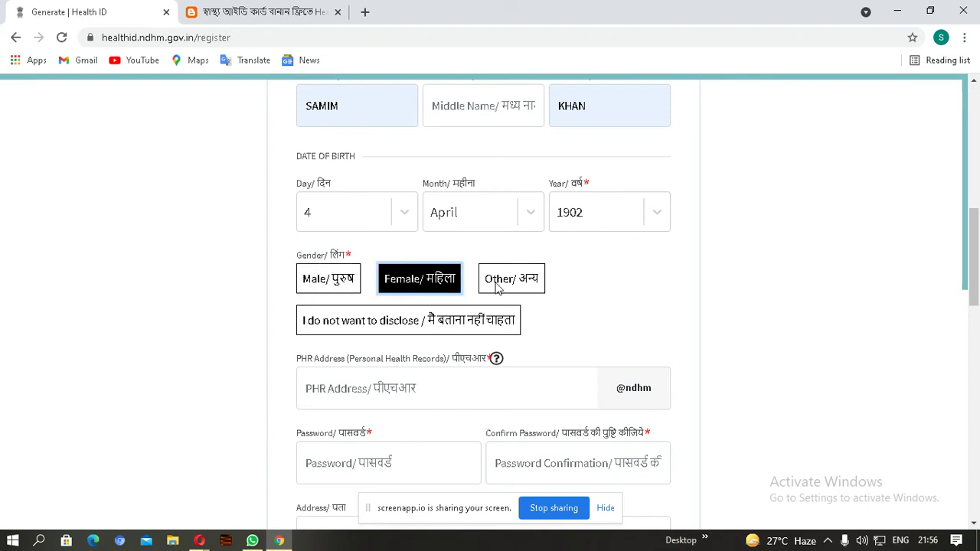
pyautogui.scroll(-1, 525, 282)
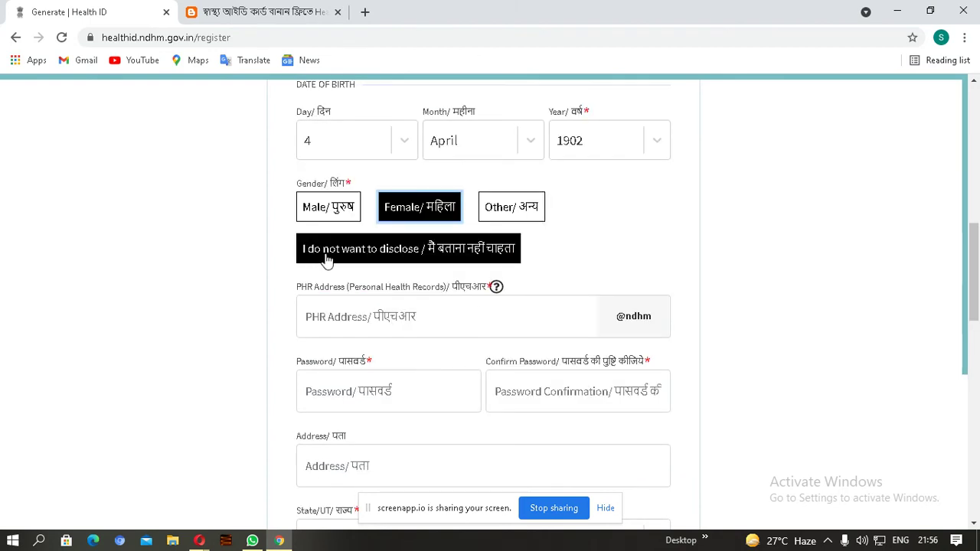
pyautogui.scroll(-1, 387, 273)
pyautogui.click(358, 236)
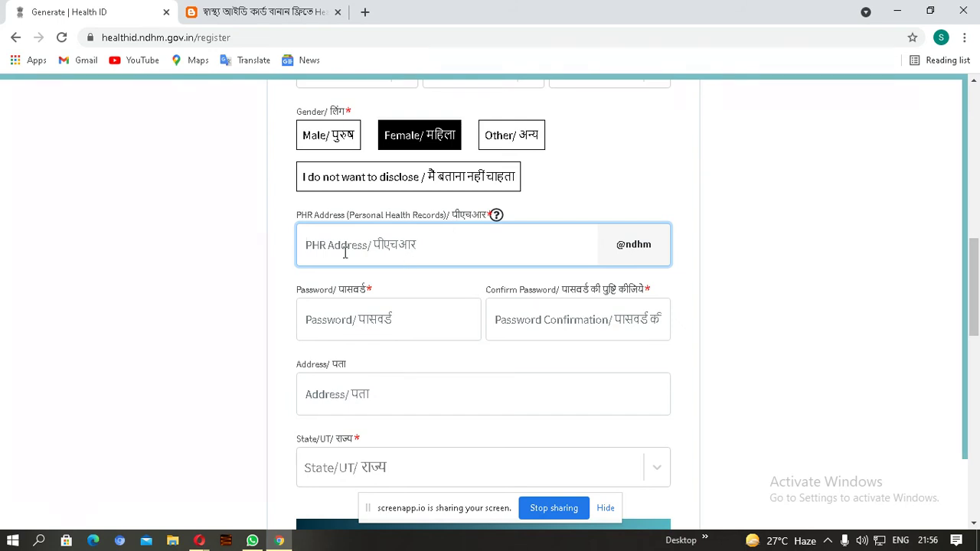
# Step: Enter a PHR address and extend it, then erase it and type a replacement address
pyautogui.click(405, 250)
pyautogui.write('4534')
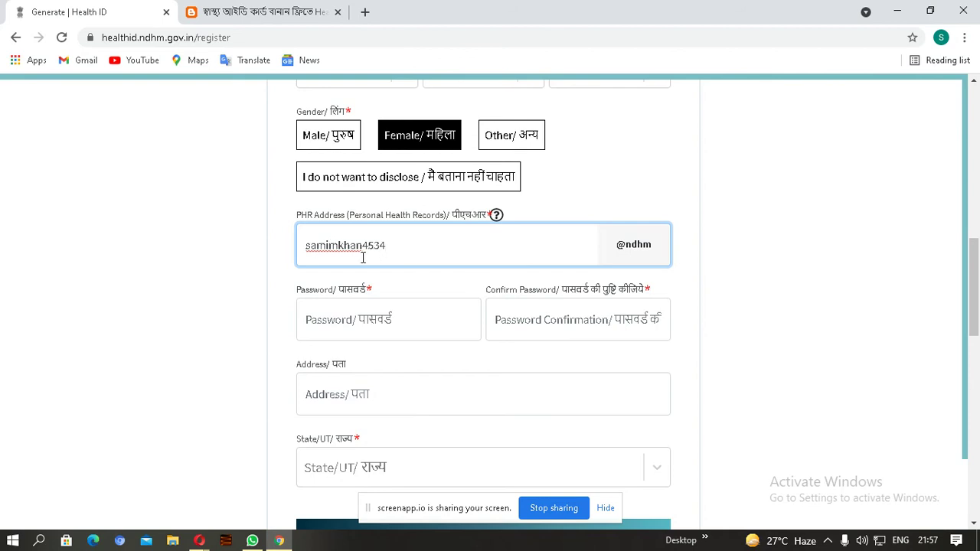
pyautogui.press('BackSpace')
pyautogui.press('BackSpace')
pyautogui.press('BackSpace')
pyautogui.press('BackSpace')
pyautogui.press('BackSpace')
pyautogui.press('BackSpace')
pyautogui.press('BackSpace')
pyautogui.press('BackSpace')
pyautogui.press('BackSpace')
pyautogui.press('BackSpace')
pyautogui.press('BackSpace')
pyautogui.press('BackSpace')
pyautogui.press('BackSpace')
pyautogui.write('g')
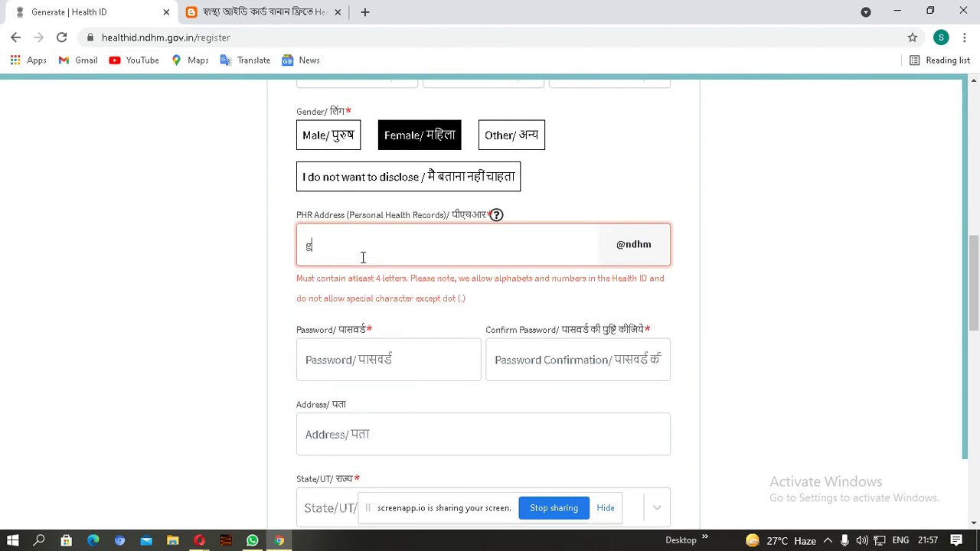
pyautogui.write('uytyiuyuuh')
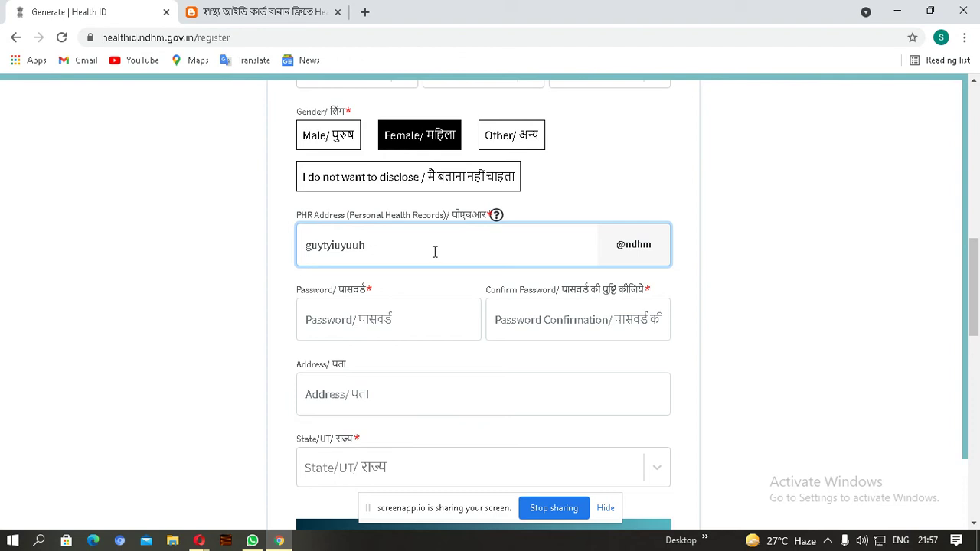
# Step: Enter an initial password and confirmation, then clear the mismatched confirmation
pyautogui.click(333, 307)
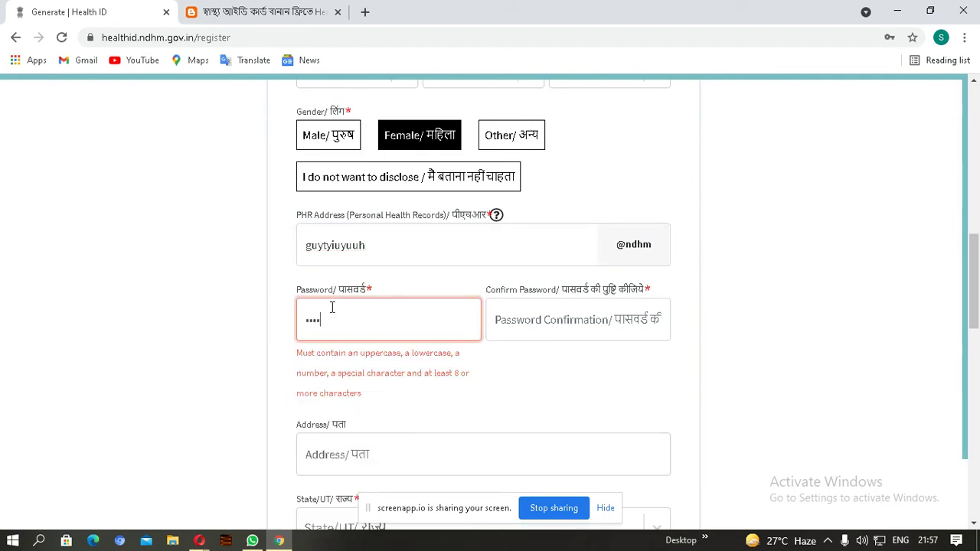
pyautogui.click(573, 321)
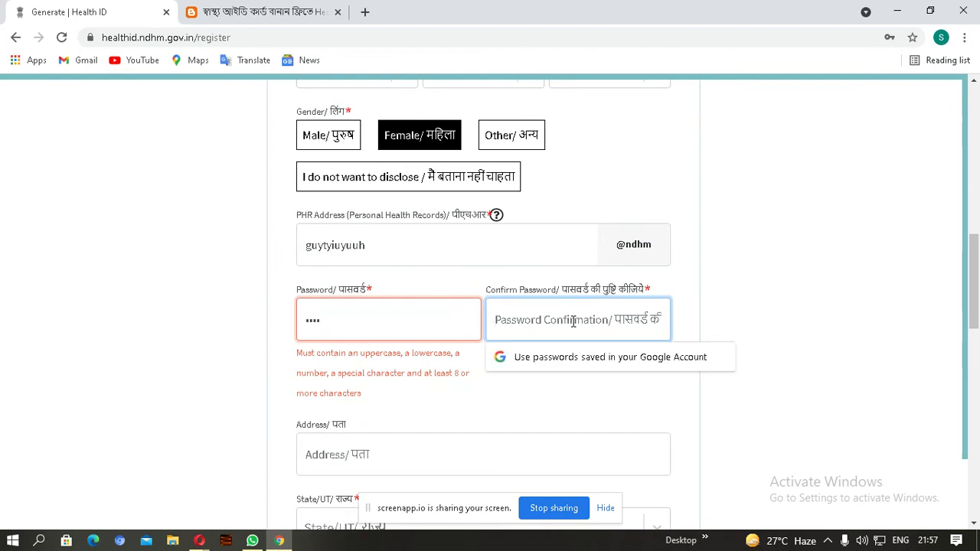
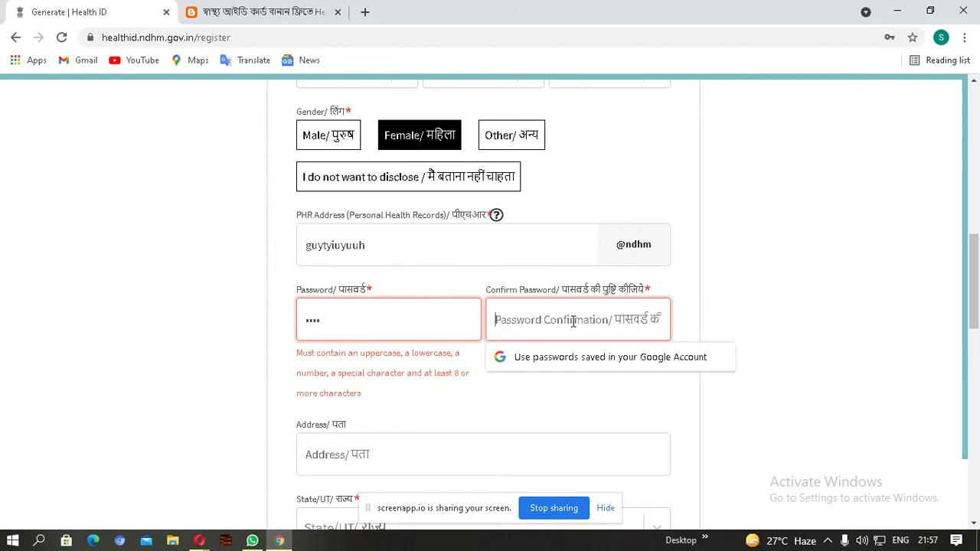
# Step: Re-enter a 6-character password and retype its Confirm Password entry
pyautogui.click(450, 315)
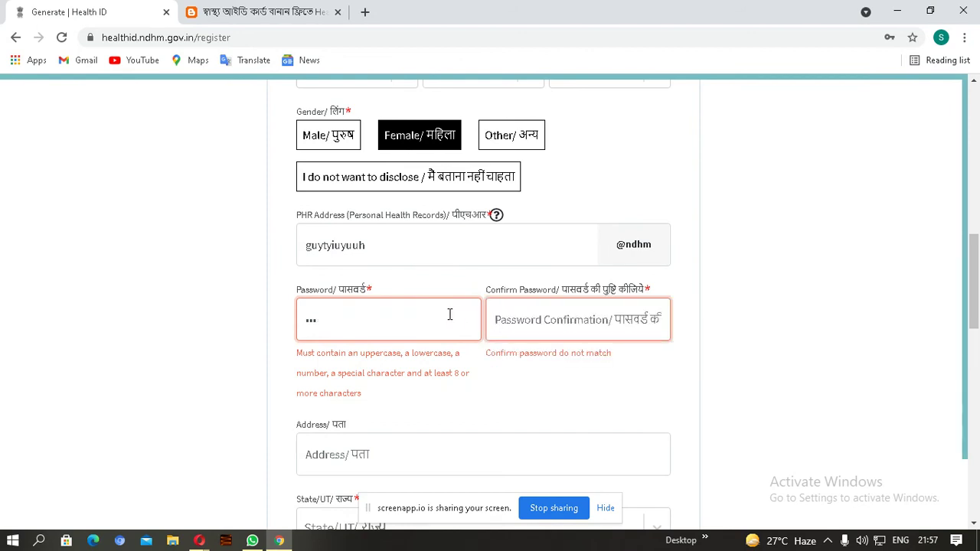
pyautogui.press('BackSpace')
pyautogui.press('BackSpace')
pyautogui.press('BackSpace')
pyautogui.write('******')
pyautogui.click(601, 319)
pyautogui.write('**')
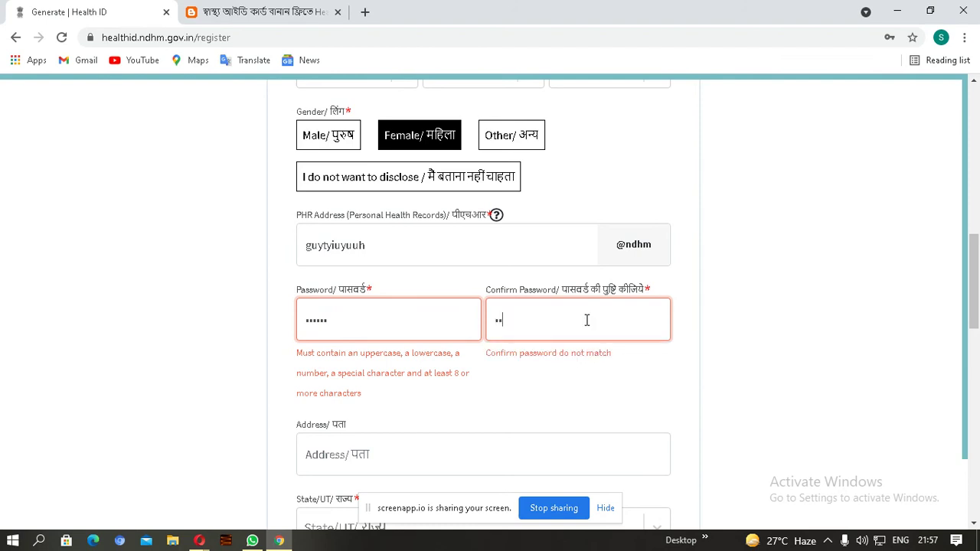
pyautogui.write('****')
pyautogui.moveTo(350, 326); pyautogui.dragTo(298, 324)
pyautogui.click(540, 322)
pyautogui.moveTo(541, 323); pyautogui.dragTo(495, 321)
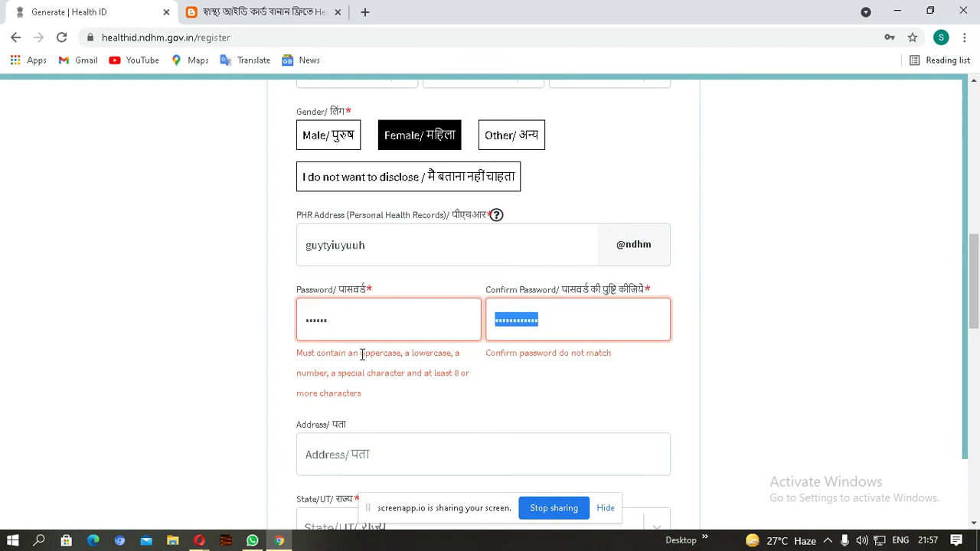
pyautogui.write('••')
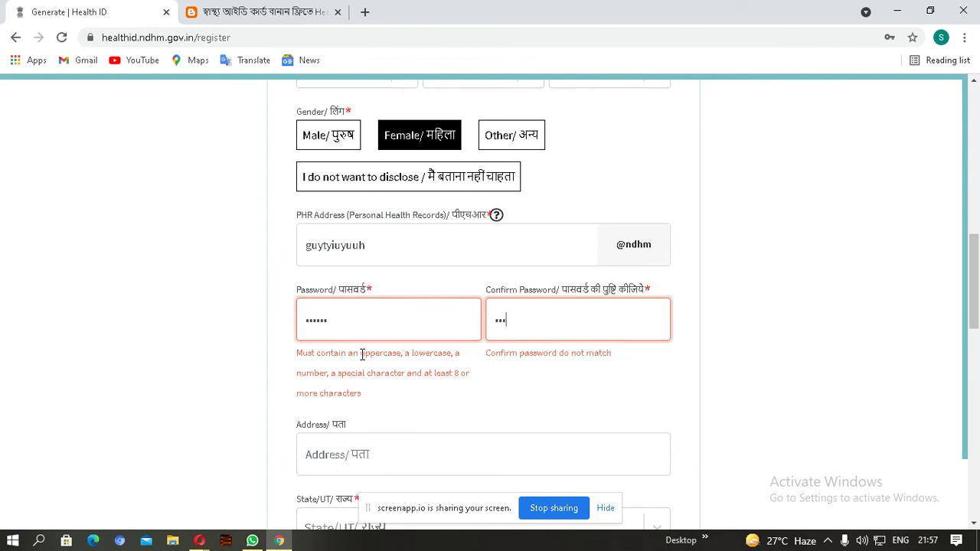
pyautogui.write('•••')
pyautogui.scroll(-2, 443, 374)
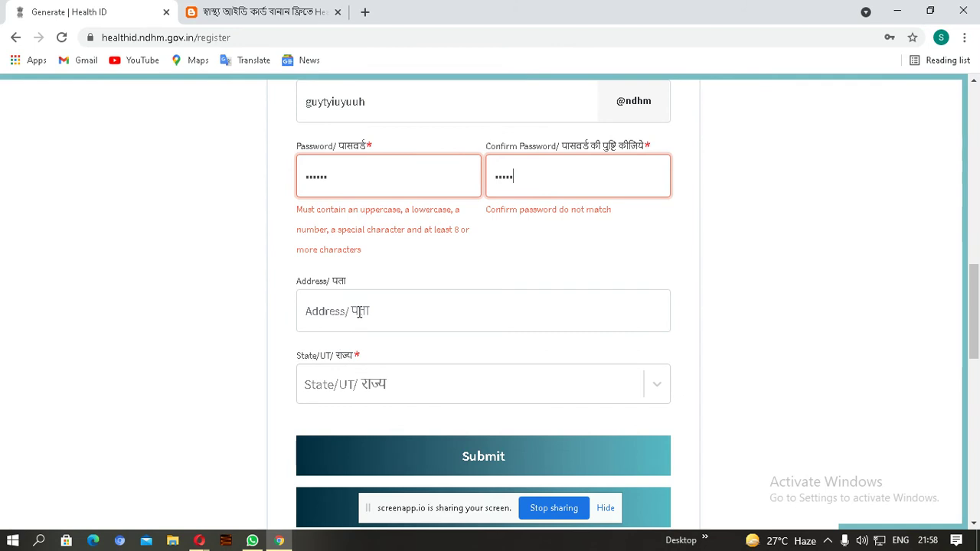
pyautogui.click(365, 311)
pyautogui.click(376, 352)
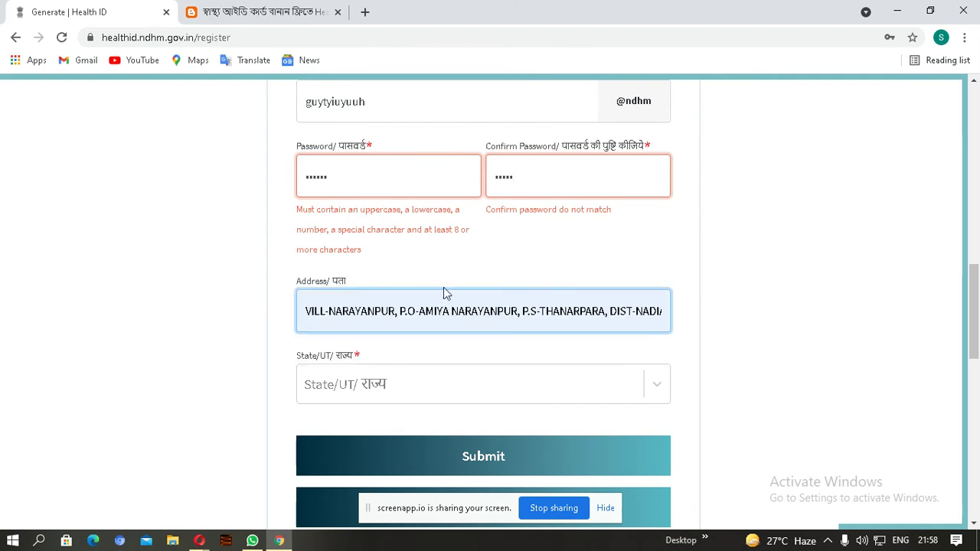
pyautogui.click(590, 311)
pyautogui.press('BackSpace')
pyautogui.press('BackSpace')
pyautogui.press('BackSpace')
pyautogui.press('BackSpace')
pyautogui.press('BackSpace')
pyautogui.press('BackSpace')
pyautogui.press('BackSpace')
pyautogui.press('BackSpace')
pyautogui.press('BackSpace')
pyautogui.press('BackSpace')
pyautogui.press('BackSpace')
pyautogui.press('BackSpace')
pyautogui.press('BackSpace')
pyautogui.press('BackSpace')
pyautogui.press('BackSpace')
pyautogui.press('BackSpace')
pyautogui.press('BackSpace')
pyautogui.press('BackSpace')
pyautogui.press('BackSpace')
pyautogui.press('BackSpace')
pyautogui.press('BackSpace')
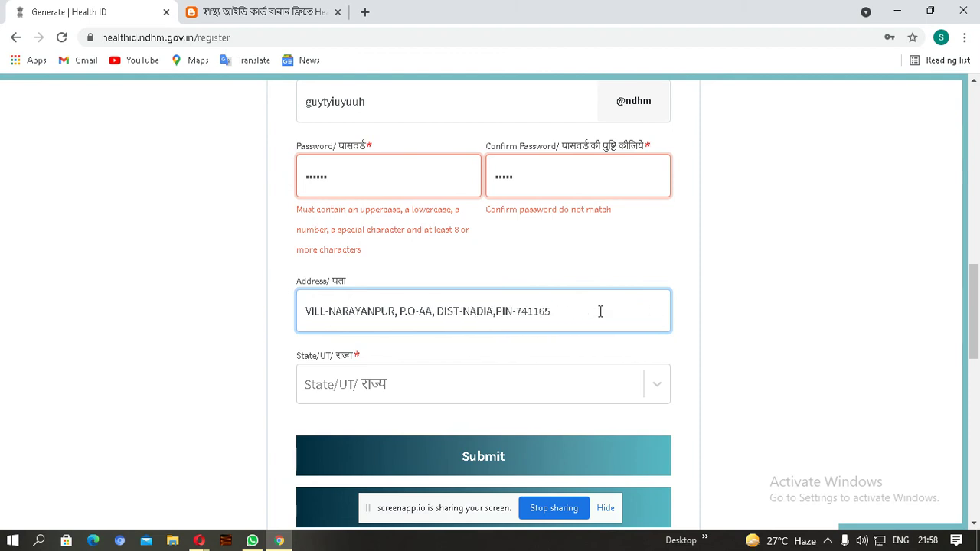
pyautogui.press('BackSpace')
pyautogui.press('BackSpace')
pyautogui.press('BackSpace')
pyautogui.press('BackSpace')
pyautogui.press('BackSpace')
pyautogui.press('BackSpace')
pyautogui.press('BackSpace')
pyautogui.press('BackSpace')
pyautogui.press('BackSpace')
pyautogui.press('BackSpace')
pyautogui.press('BackSpace')
pyautogui.press('BackSpace')
pyautogui.press('BackSpace')
pyautogui.press('BackSpace')
pyautogui.press('BackSpace')
pyautogui.press('BackSpace')
pyautogui.press('BackSpace')
pyautogui.press('BackSpace')
pyautogui.press('BackSpace')
pyautogui.press('BackSpace')
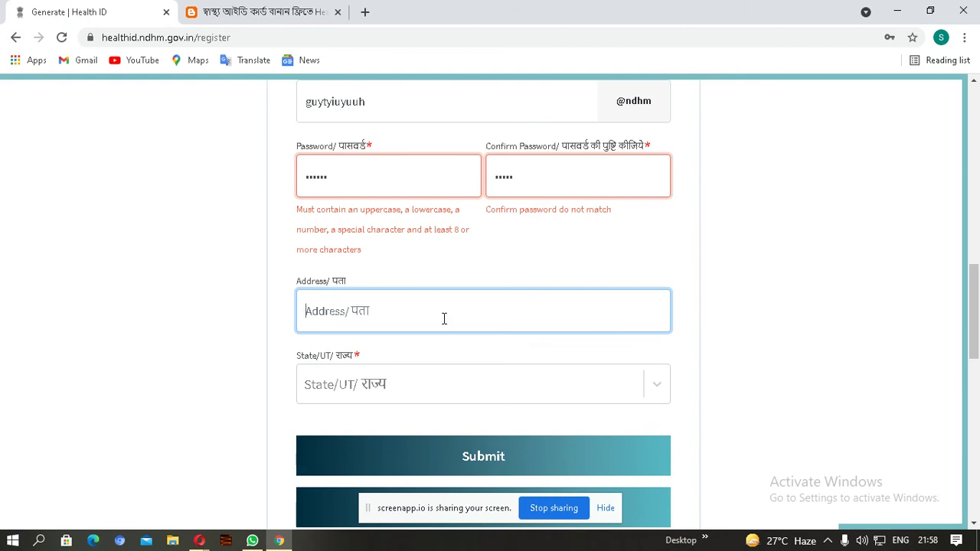
# Step: Choose WEST BENGAL from the State/UT list and NADIA from the District list
pyautogui.click(651, 388)
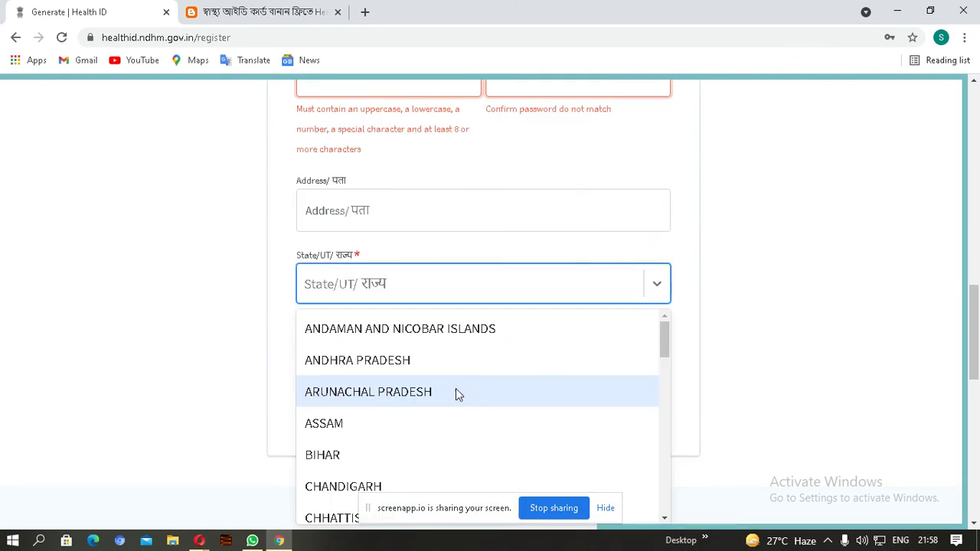
pyautogui.scroll(-12, 455, 393)
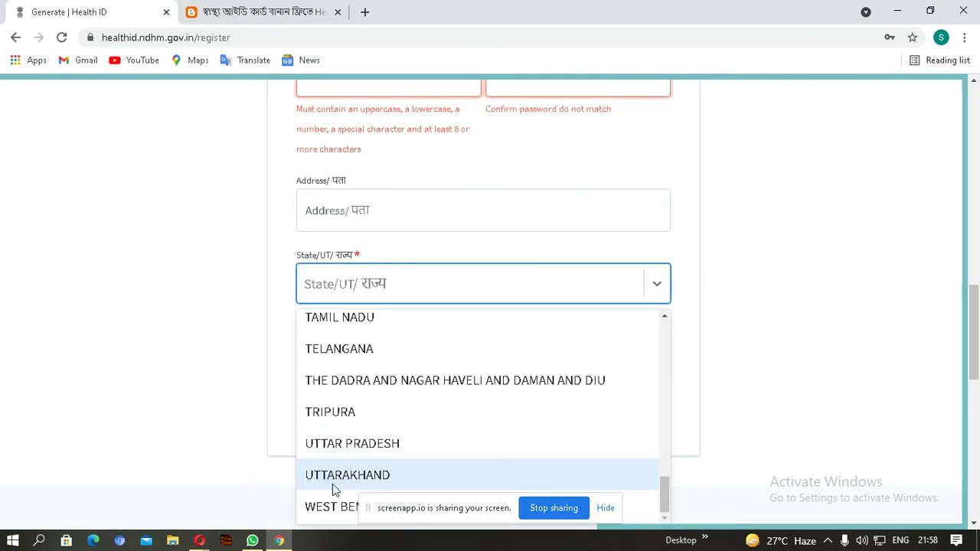
pyautogui.click(331, 505)
pyautogui.click(562, 285)
pyautogui.scroll(-5, 561, 285)
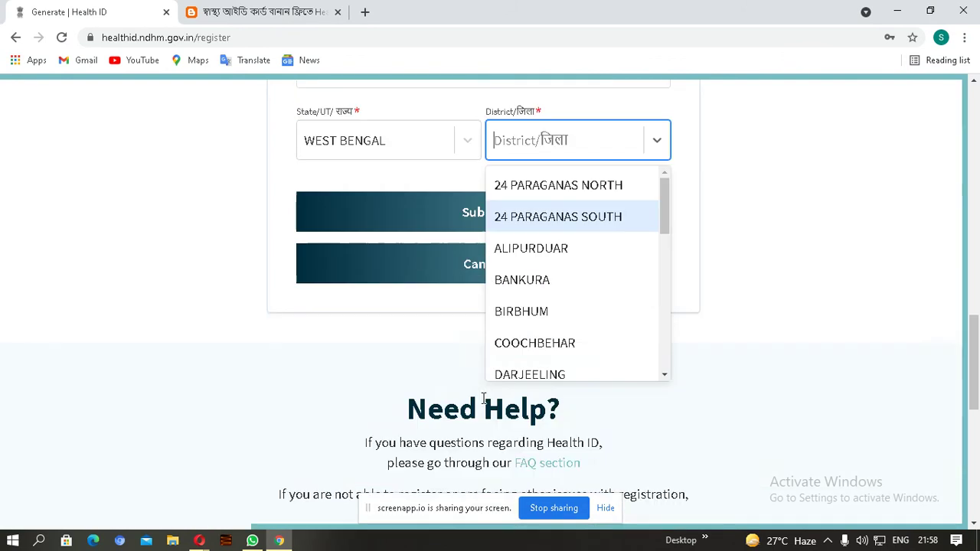
pyautogui.scroll(4, 498, 221)
pyautogui.scroll(-5, 540, 337)
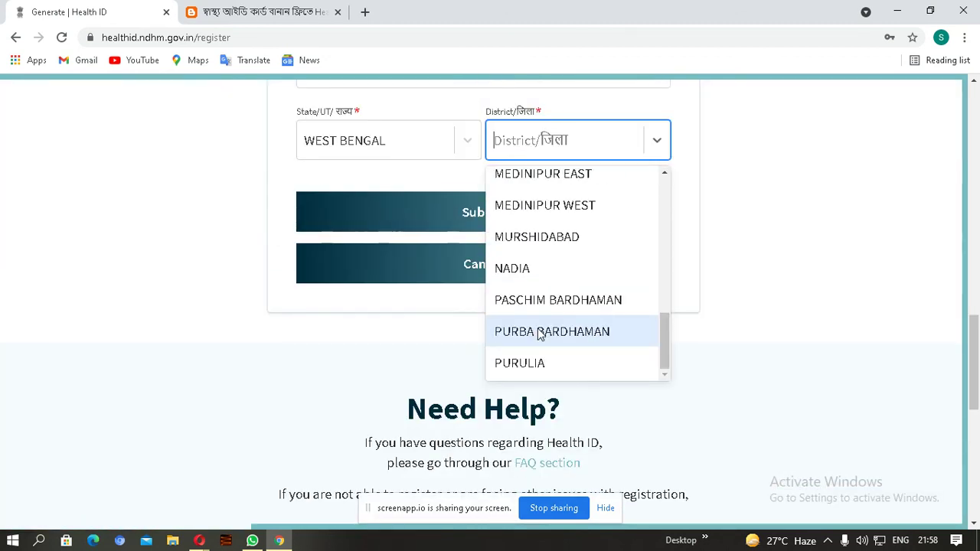
pyautogui.click(536, 269)
pyautogui.scroll(2, 519, 285)
pyautogui.click(506, 369)
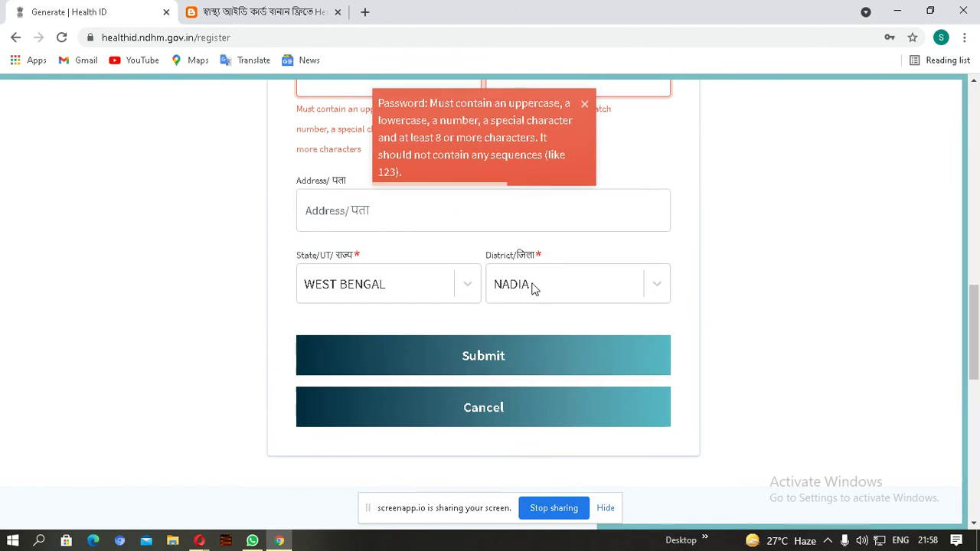
# Step: Close the red password-requirements toast and scroll back up to the form fields
pyautogui.click(585, 105)
pyautogui.scroll(3, 505, 422)
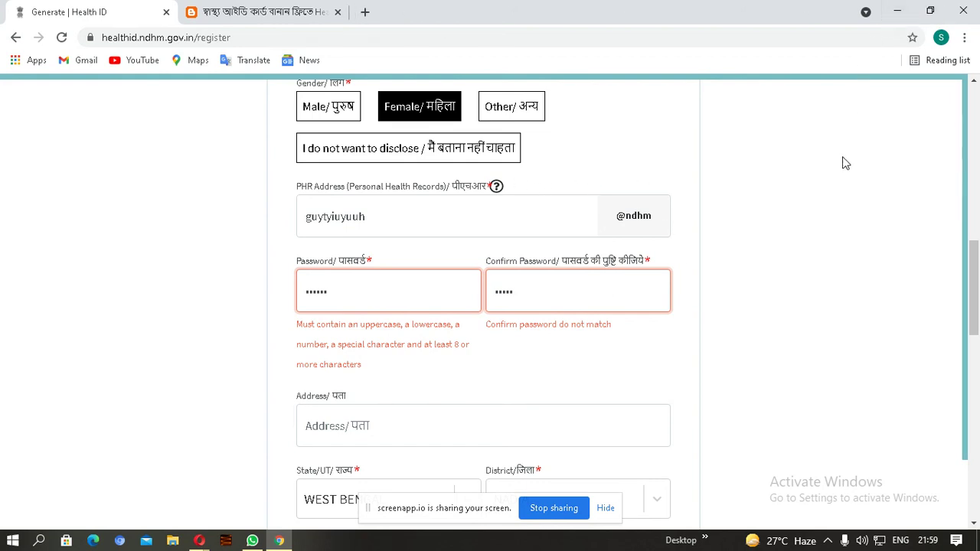
pyautogui.scroll(3, 594, 346)
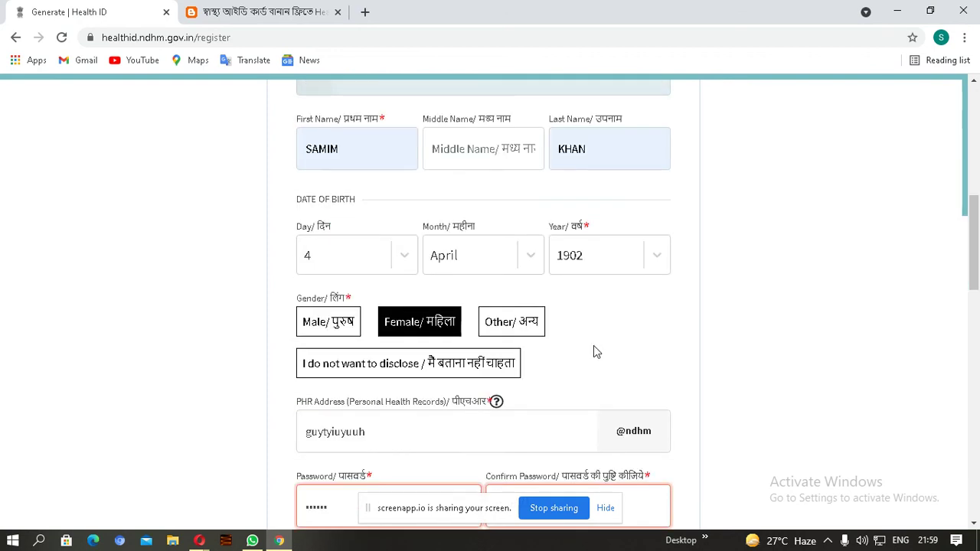
pyautogui.scroll(3, 593, 352)
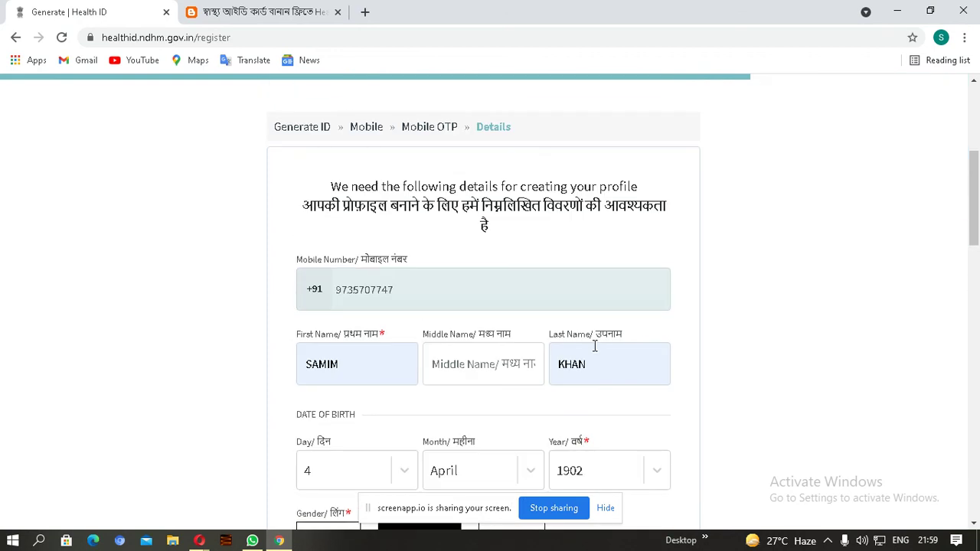
pyautogui.scroll(-3, 595, 349)
pyautogui.scroll(4, 594, 354)
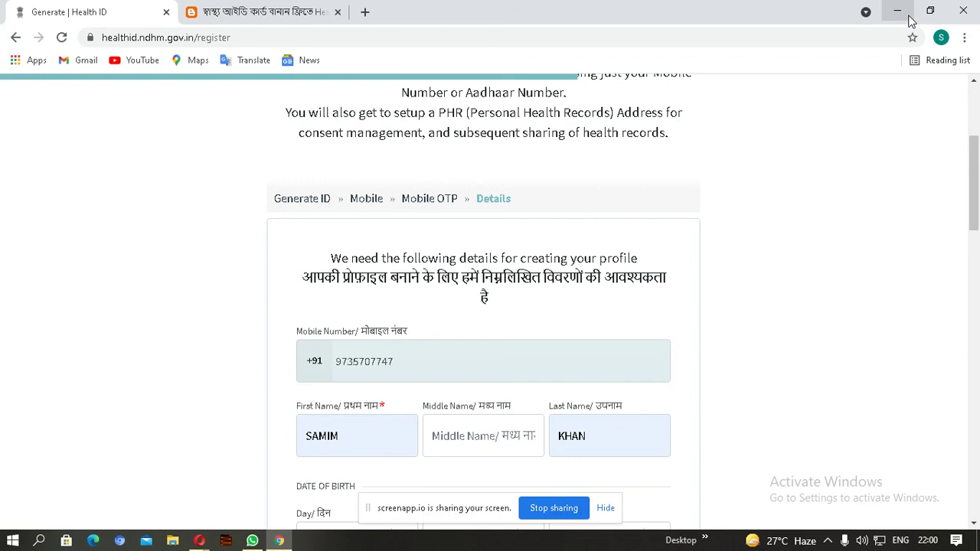
pyautogui.click(909, 20)
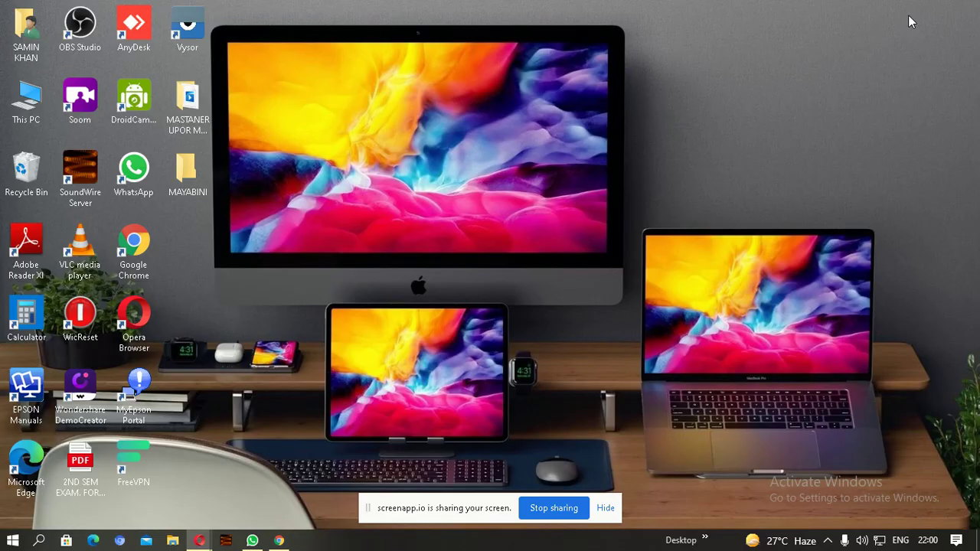
# Step: Restore Chrome from the taskbar and switch to the Blogger Health ID card article
pyautogui.click(278, 542)
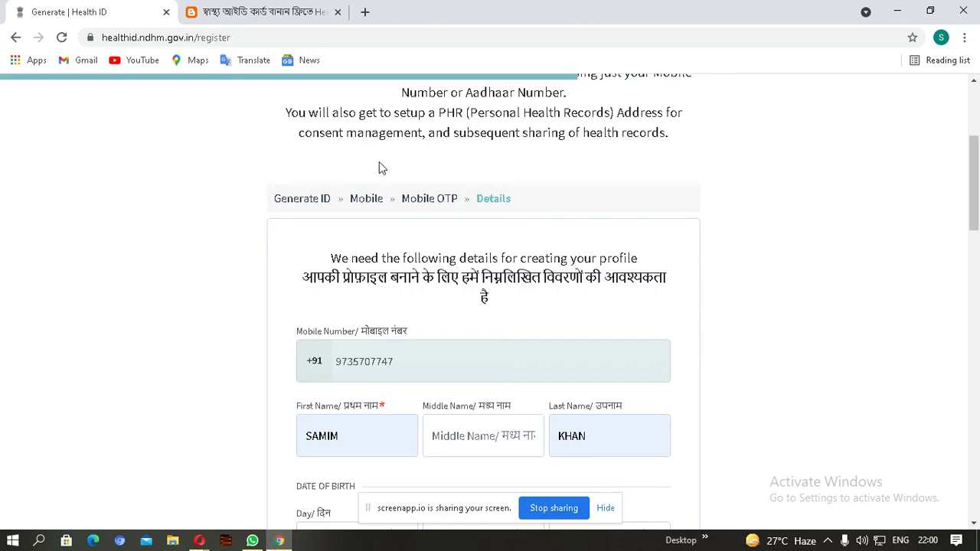
pyautogui.click(256, 11)
pyautogui.scroll(-1, 439, 389)
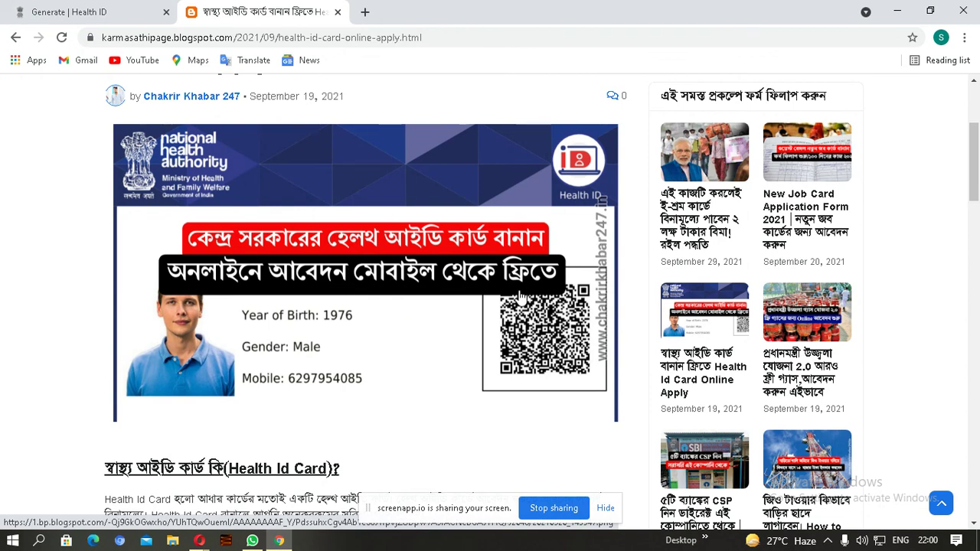
pyautogui.scroll(-2, 455, 361)
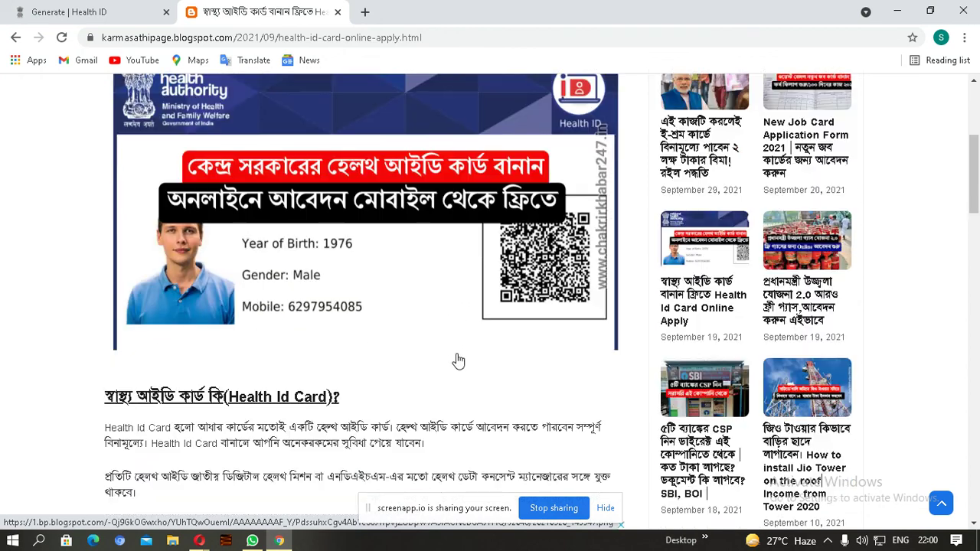
pyautogui.scroll(2, 447, 360)
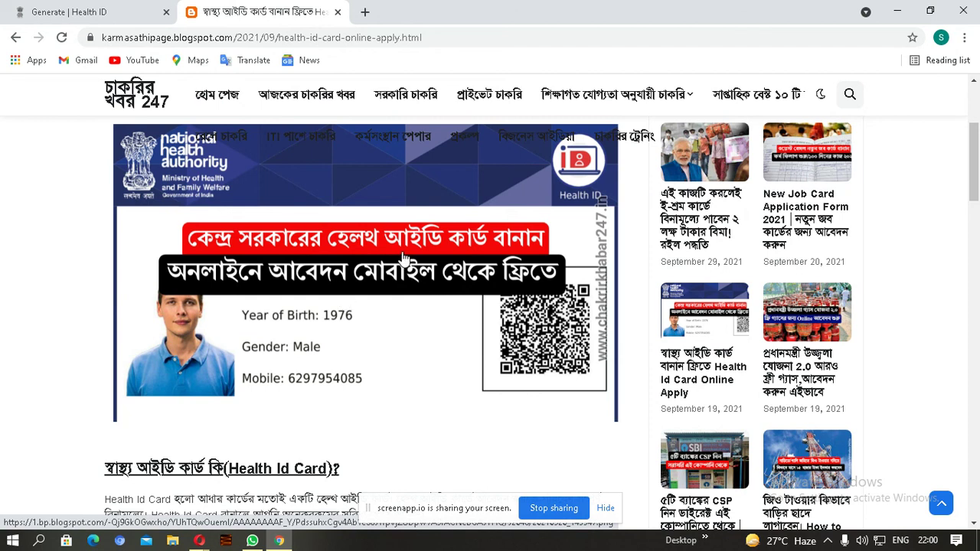